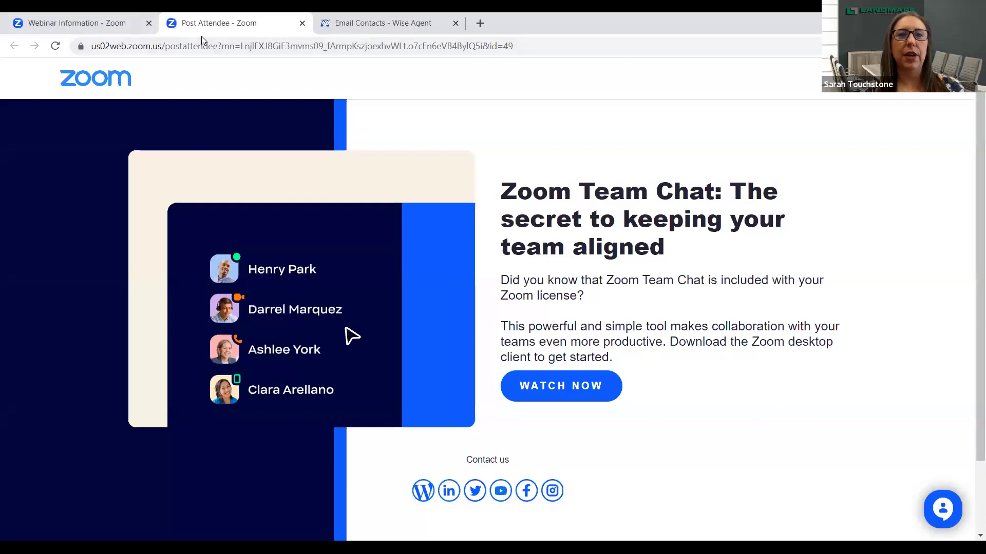
- Switch from the Zoom webinar tabs to the Wise Agent browser tab
key("ctrl+Tab")
- Load the Wise Agent welcome dashboard and scroll down to Recent Leads and the Task List
left_click(139, 77)
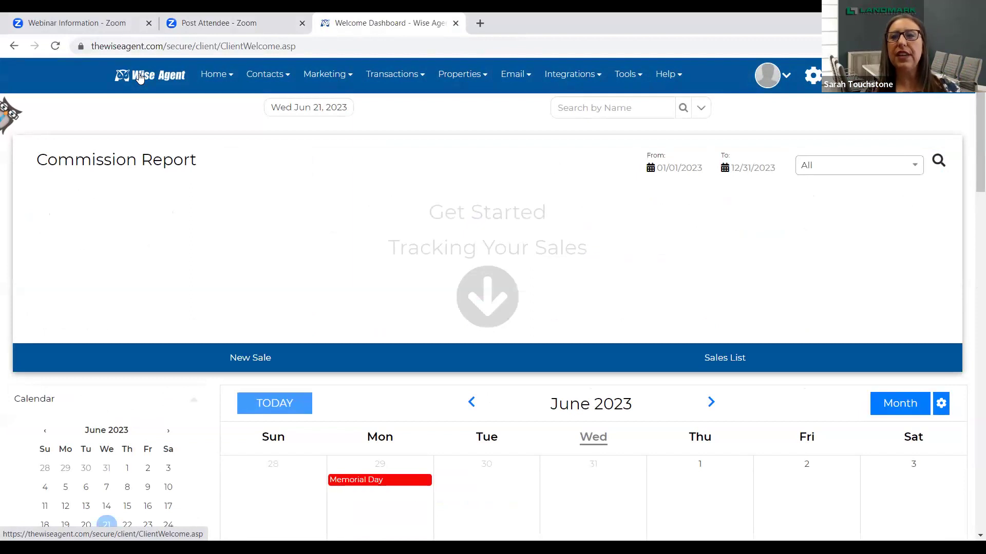
scroll(970, 170, "down", 5)
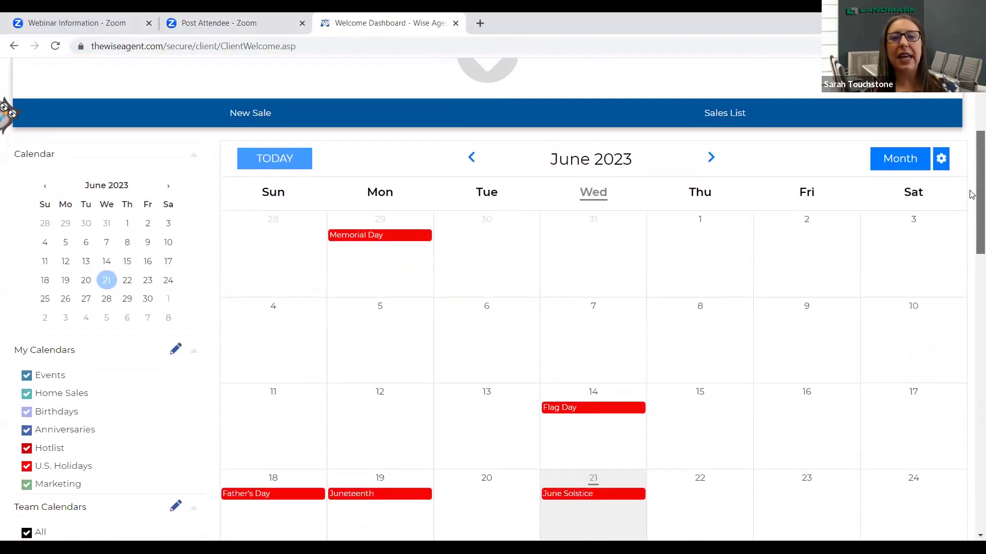
scroll(970, 194, "down", 3)
left_click_drag(971, 227, 972, 305)
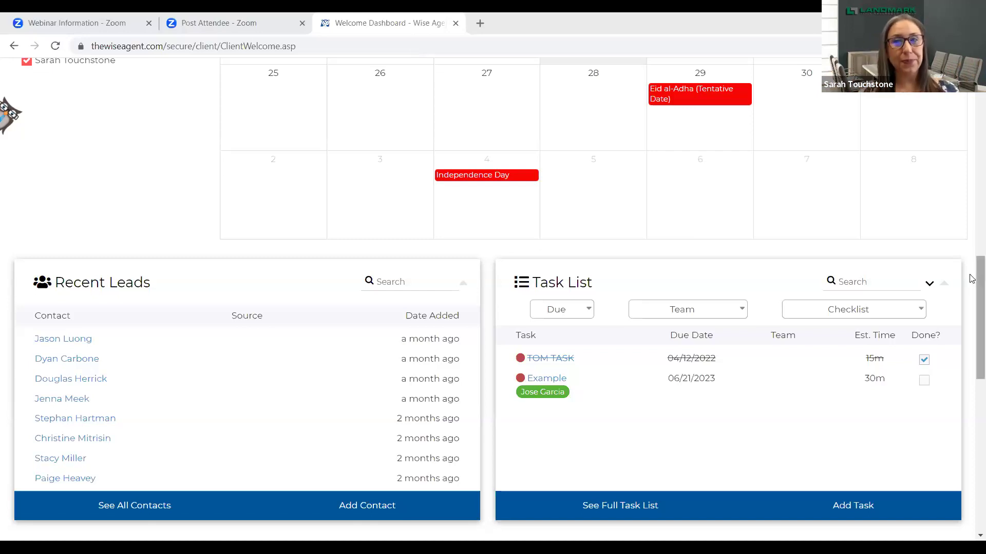
left_click_drag(971, 279, 971, 306)
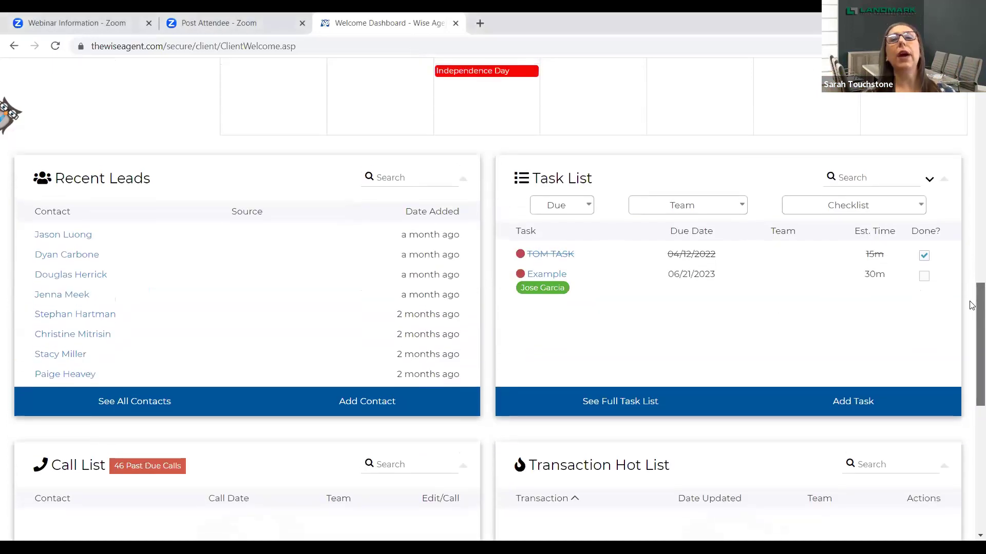
left_click_drag(972, 306, 971, 313)
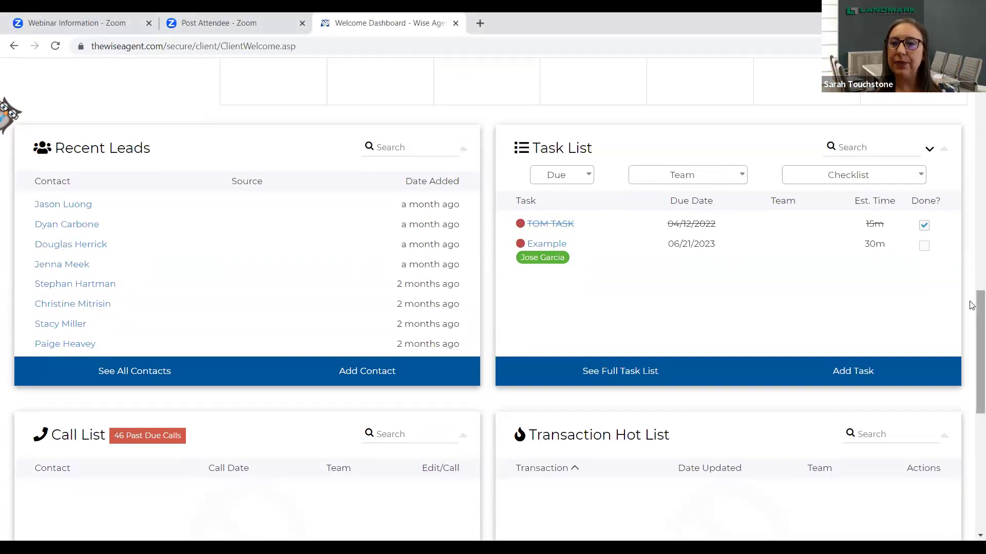
left_click_drag(971, 320, 972, 374)
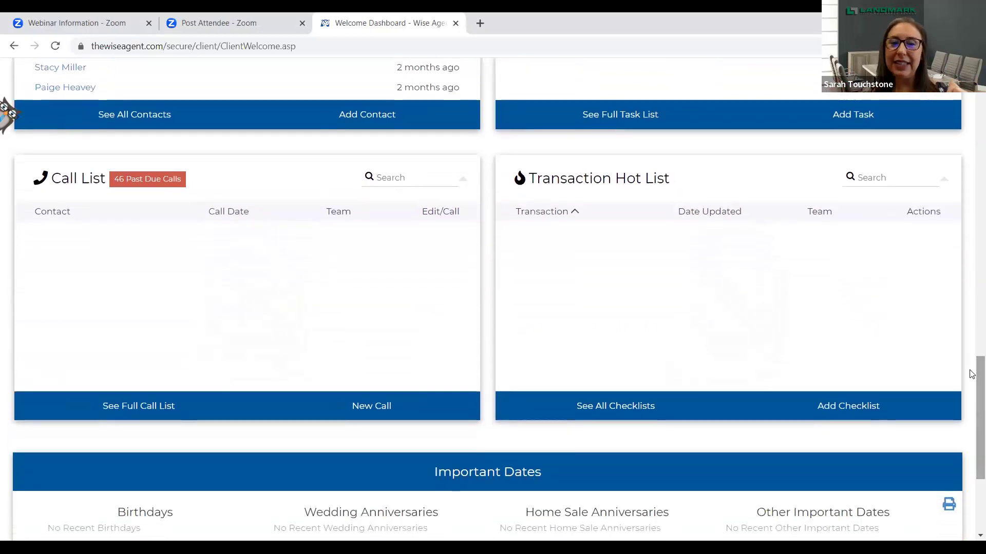
left_click_drag(972, 374, 972, 437)
scroll(972, 391, "up", 6)
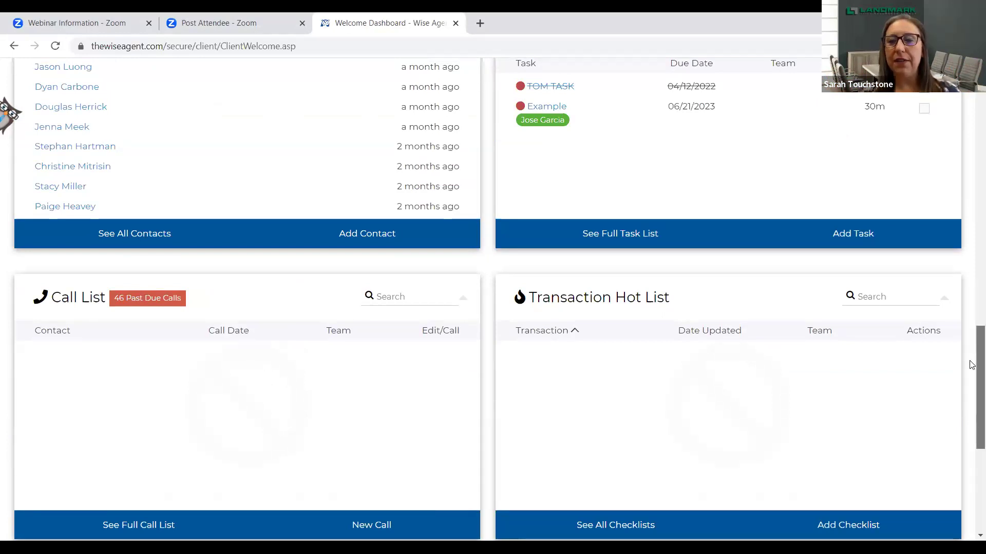
left_click_drag(972, 349, 972, 93)
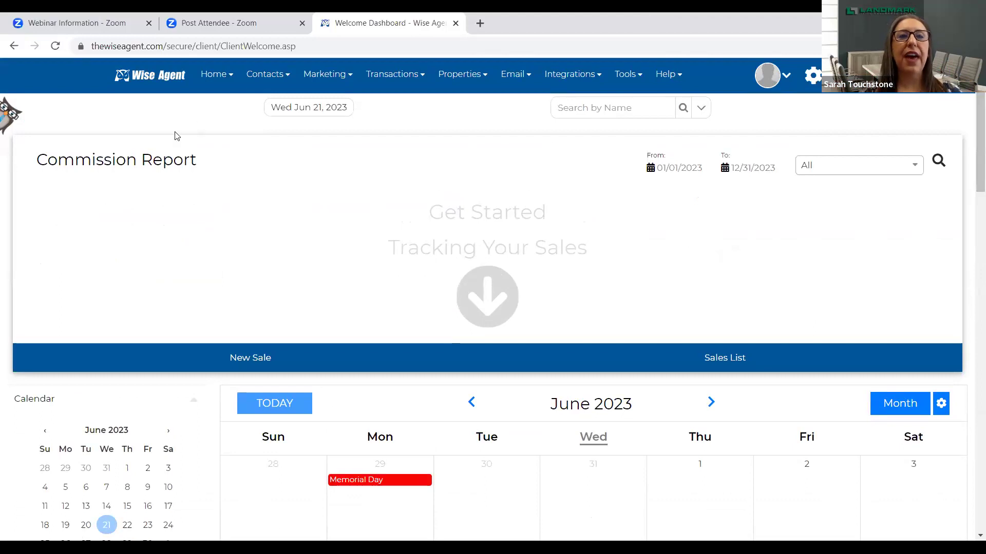
- Go to Contacts > Import/Export and choose the Wise Agent import tile
left_click(269, 77)
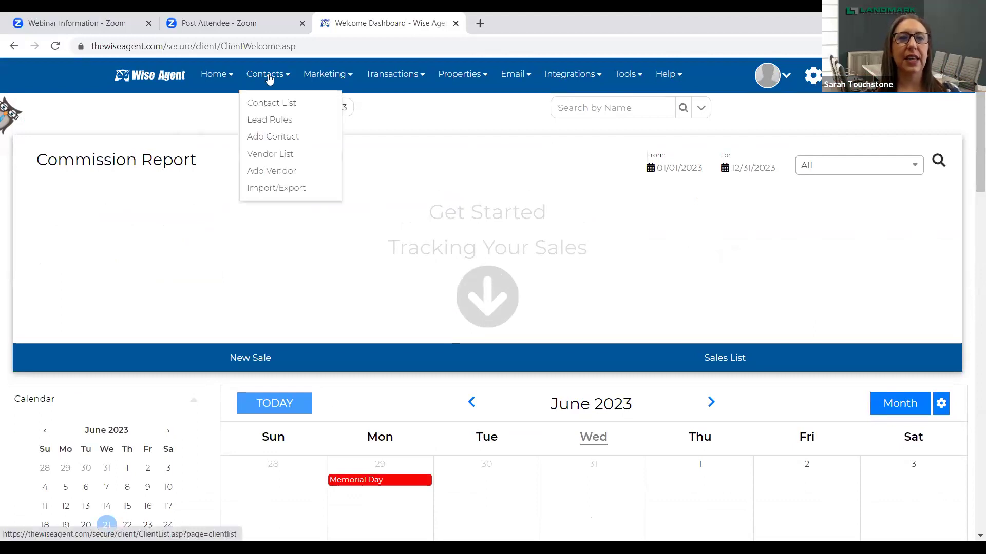
left_click(276, 190)
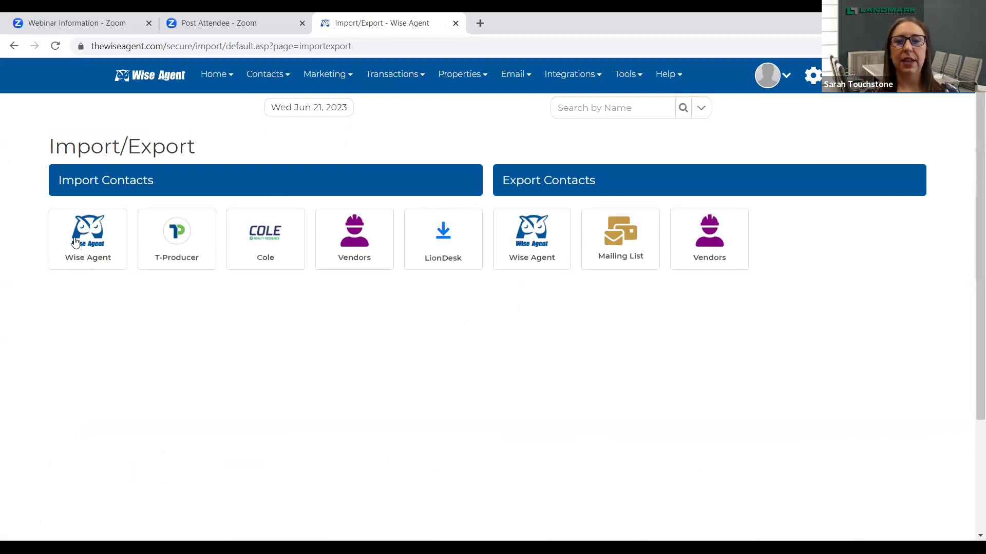
left_click(75, 242)
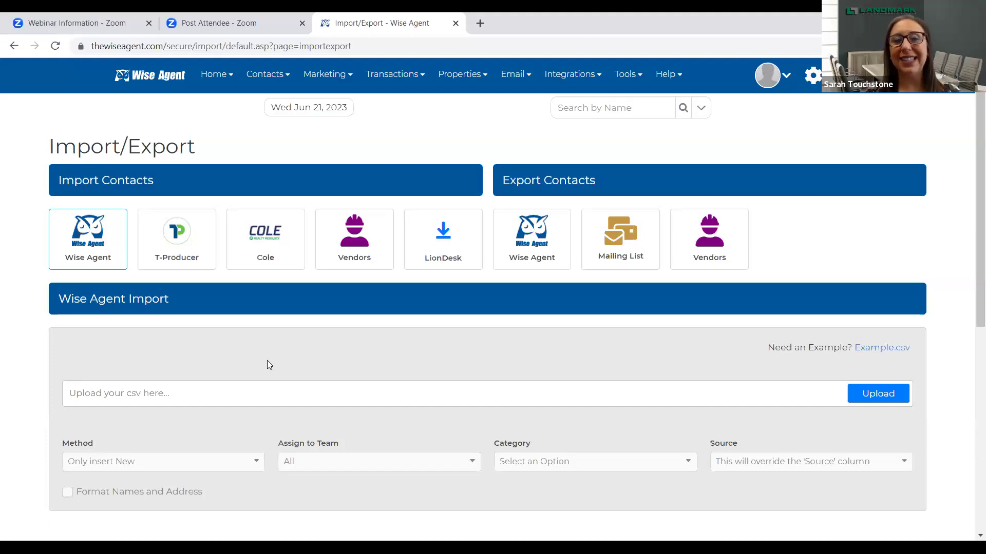
left_click(865, 396)
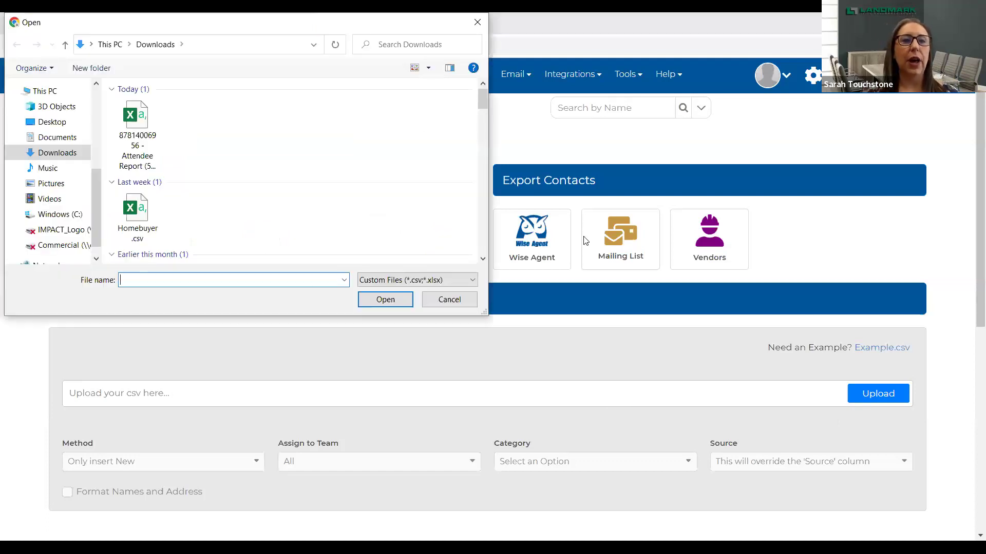
left_click(136, 129)
left_click(385, 300)
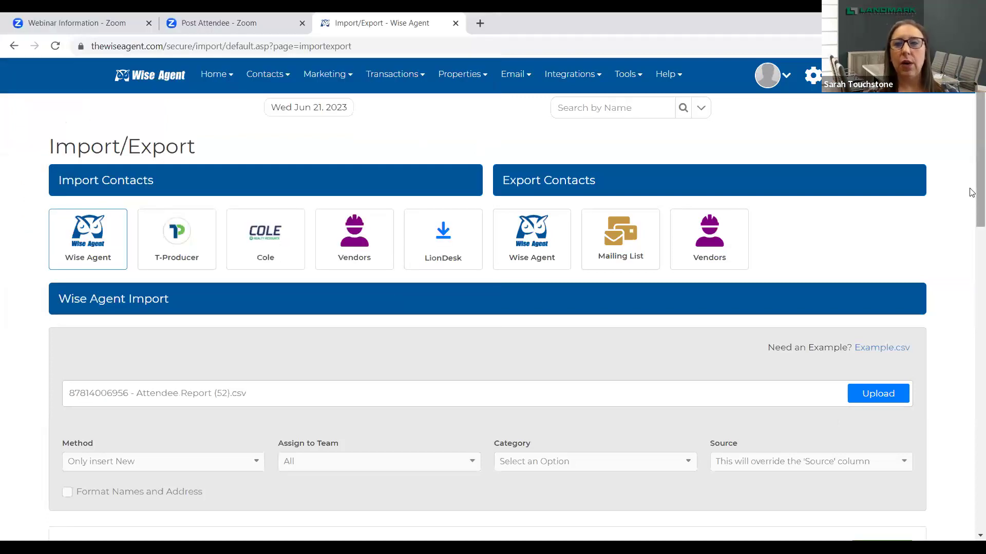
left_click_drag(971, 200, 971, 245)
scroll(971, 245, "down", 2)
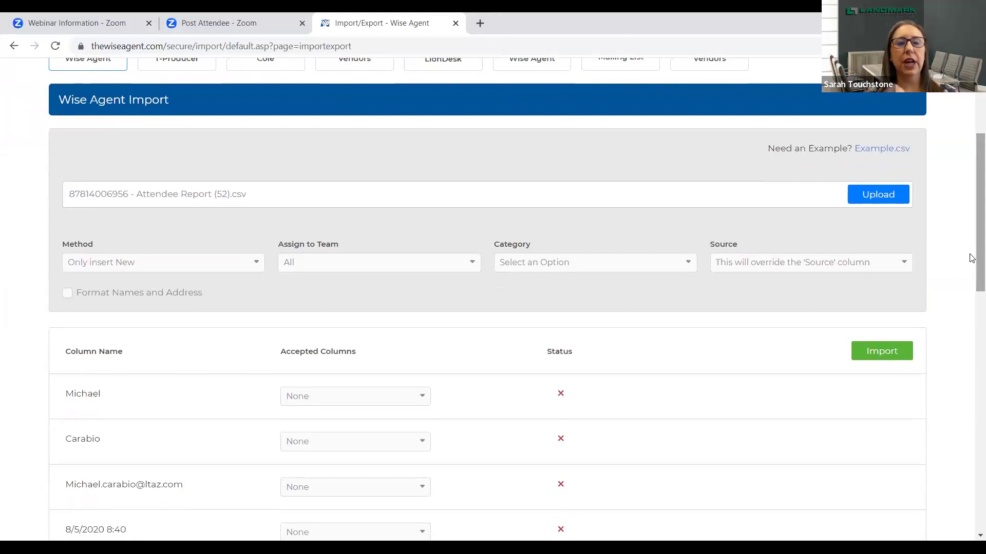
- Map the first, surname and email columns to First Name, Last Name and E-mail Address
left_click(331, 405)
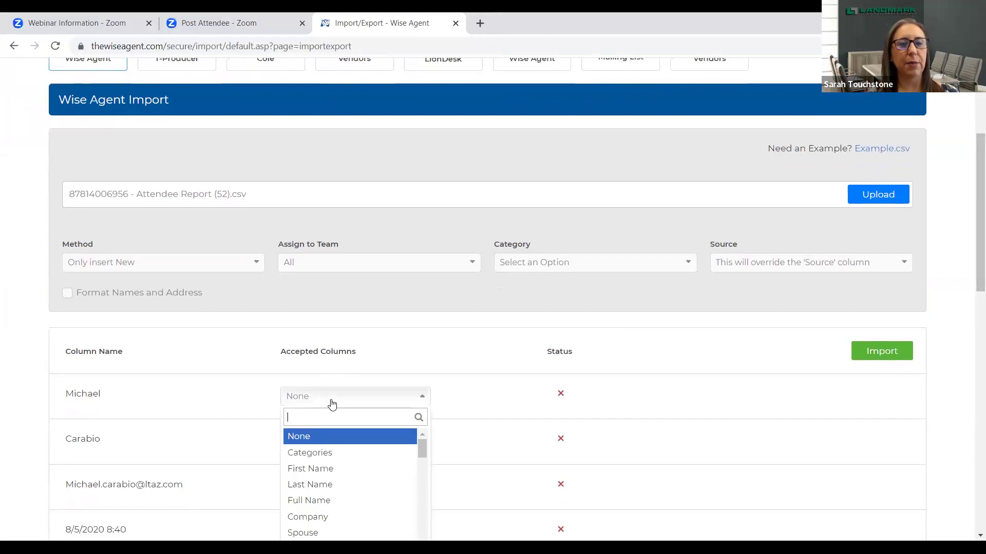
left_click(323, 468)
left_click(314, 440)
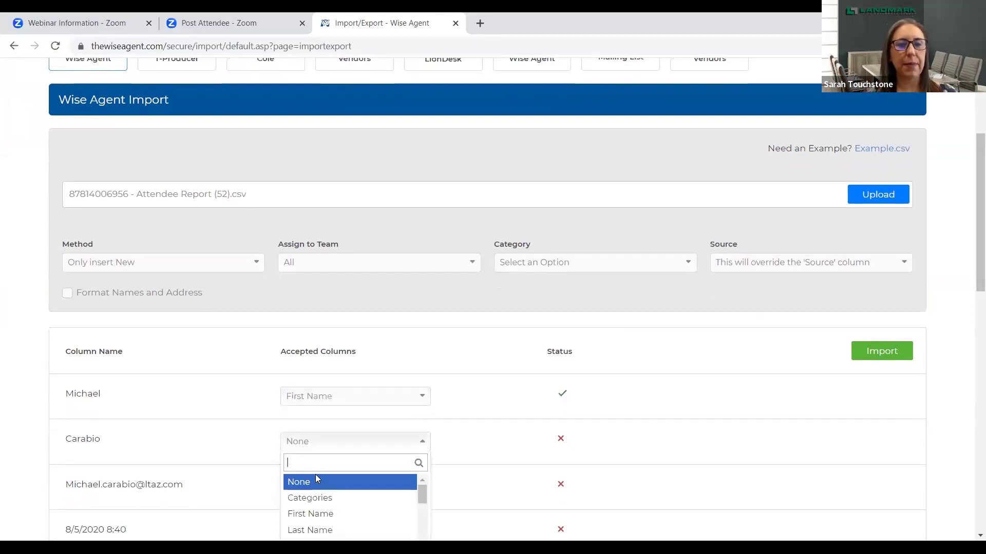
left_click(322, 530)
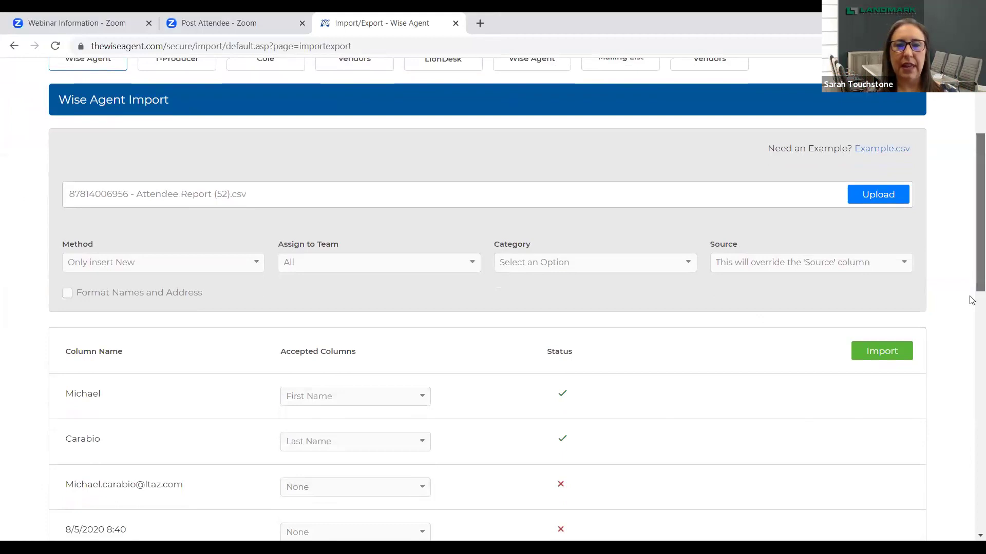
scroll(970, 308, "down", 2)
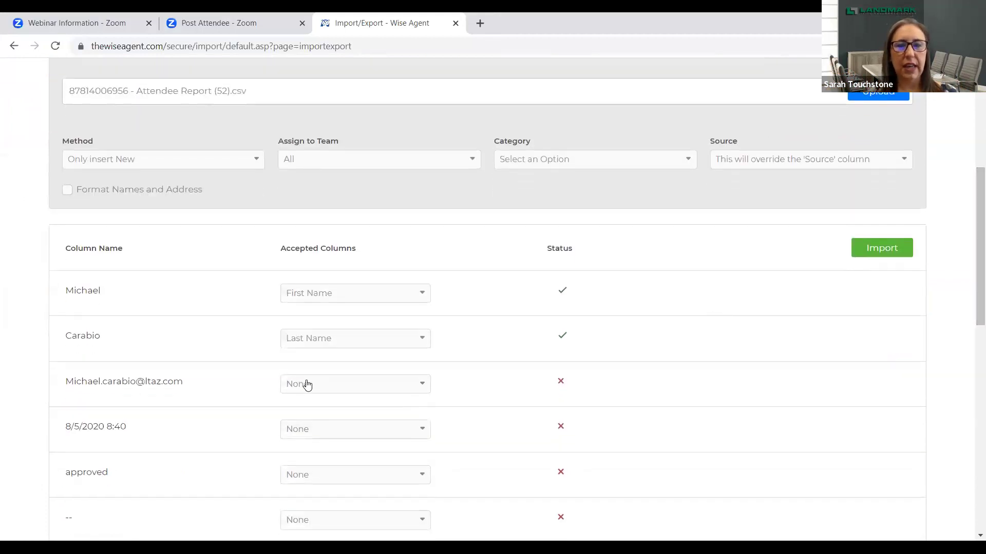
left_click(307, 384)
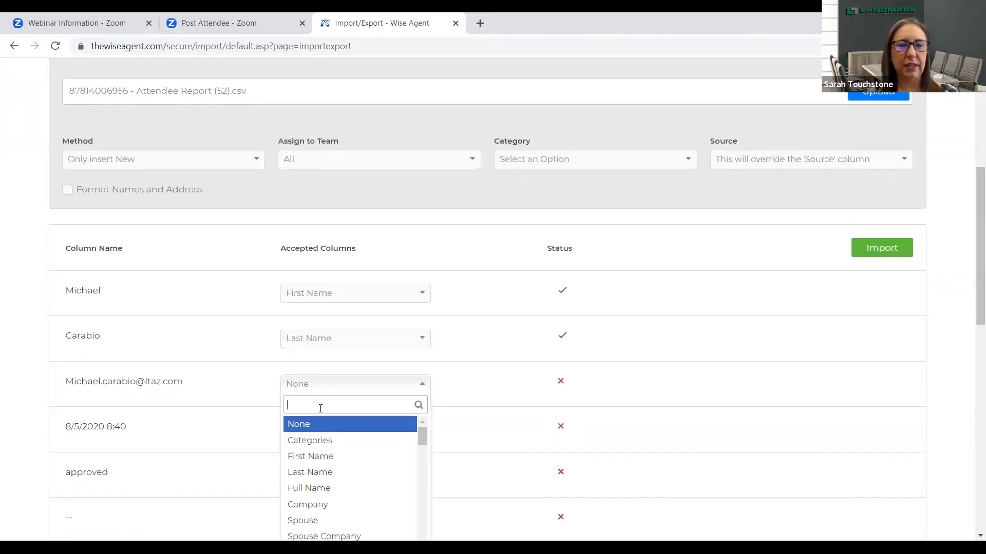
type("e-")
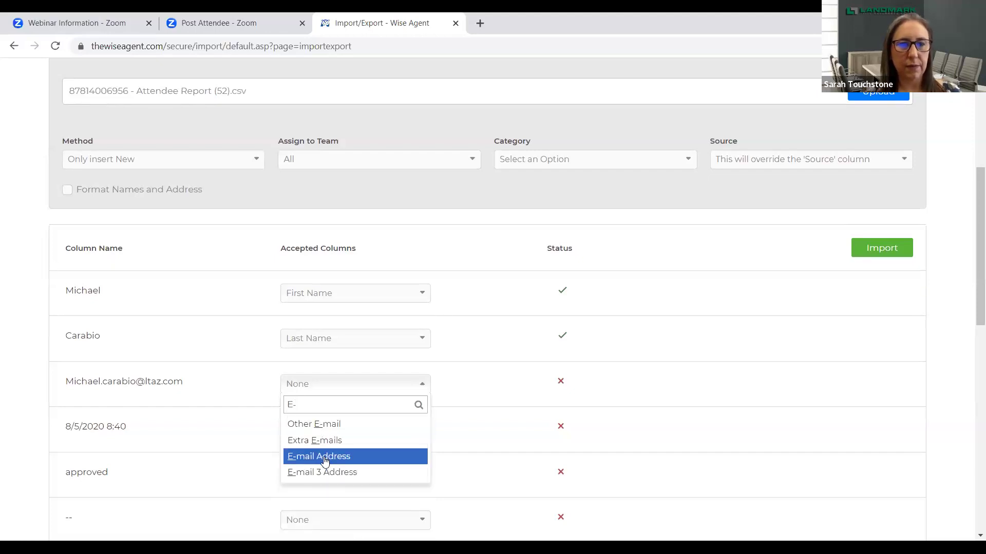
left_click(324, 459)
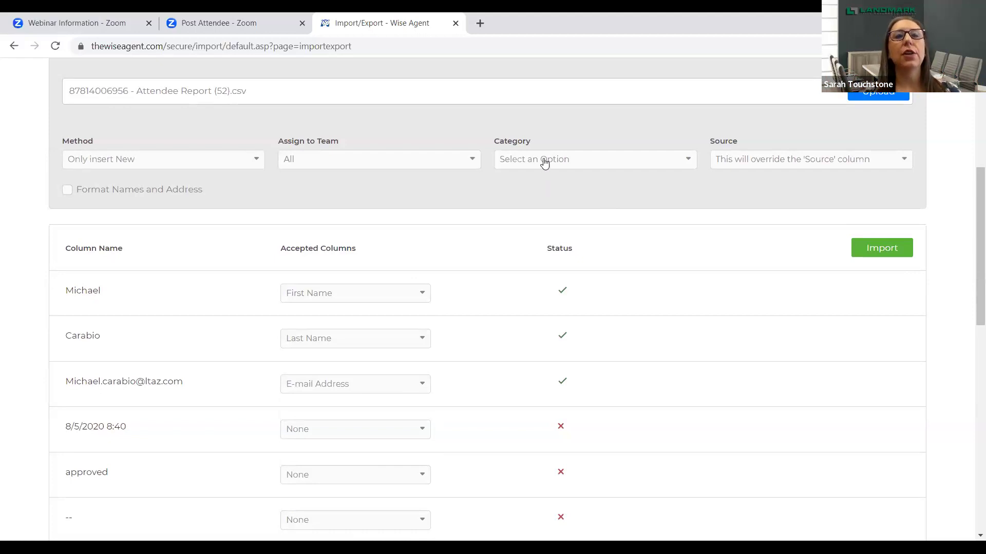
- Import the attendees under category Marketing Matters with method Insert New/update existing
left_click(544, 162)
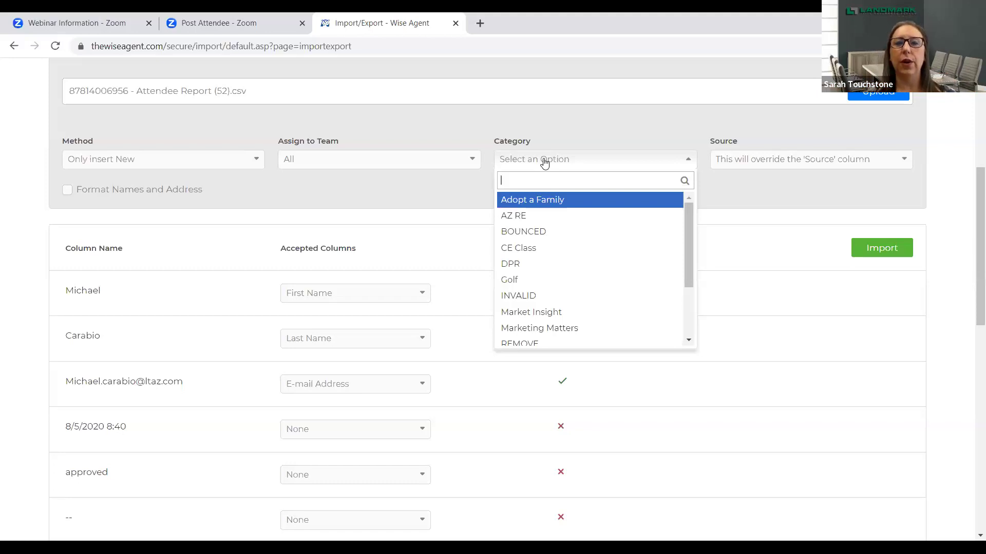
left_click(570, 328)
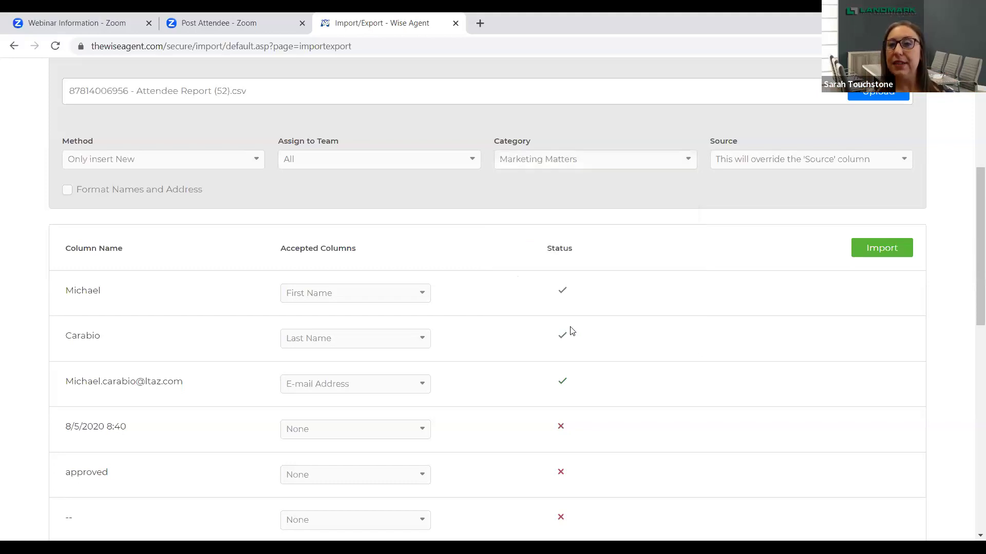
left_click(115, 163)
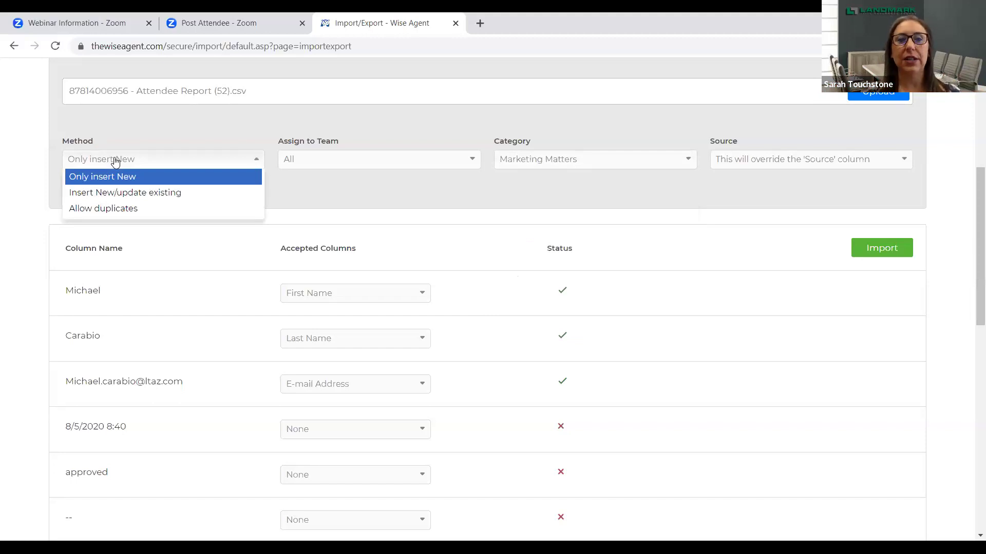
left_click(126, 193)
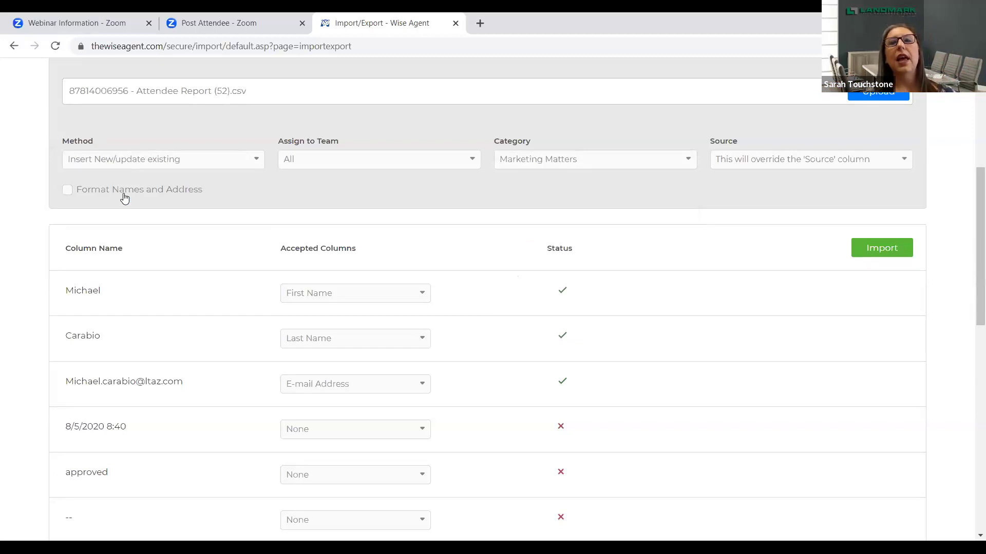
left_click(876, 250)
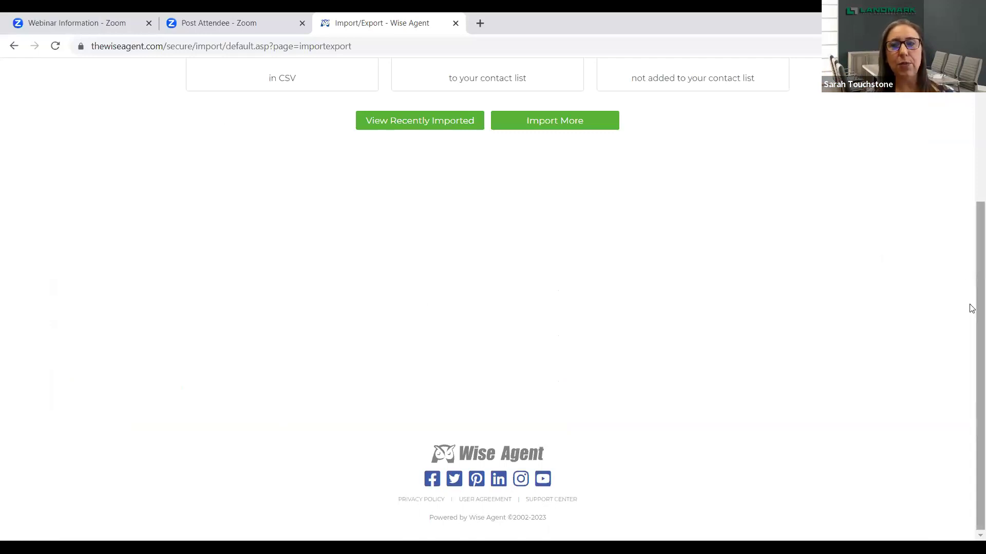
scroll(970, 256, "up", 2)
scroll(971, 201, "up", 2)
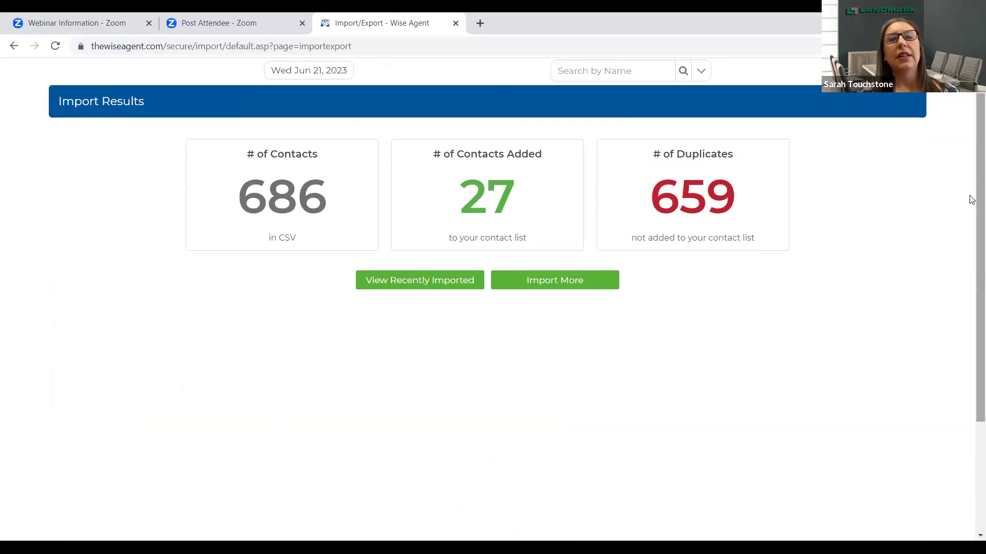
- Show the recently imported contacts in the Contact List
left_click(451, 287)
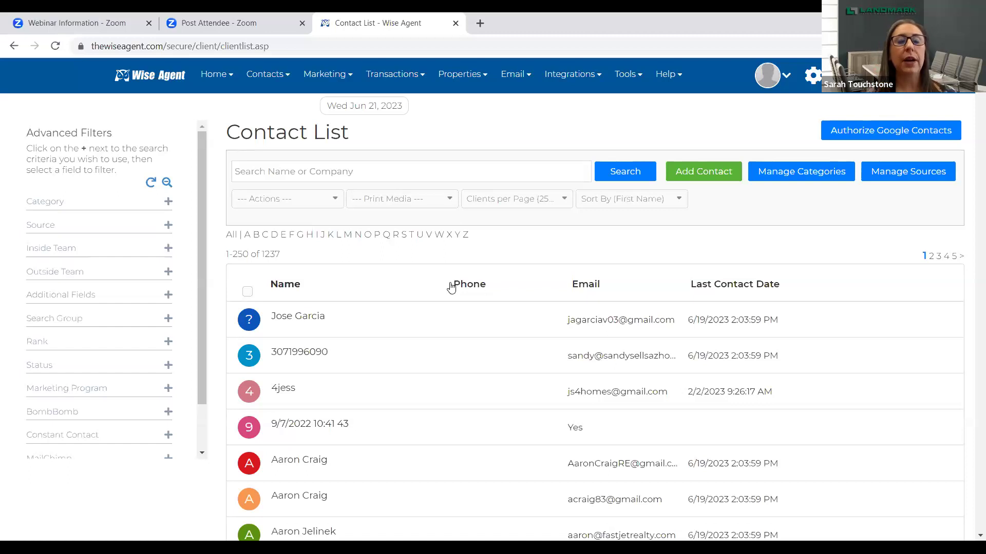
mouse_move(313, 324)
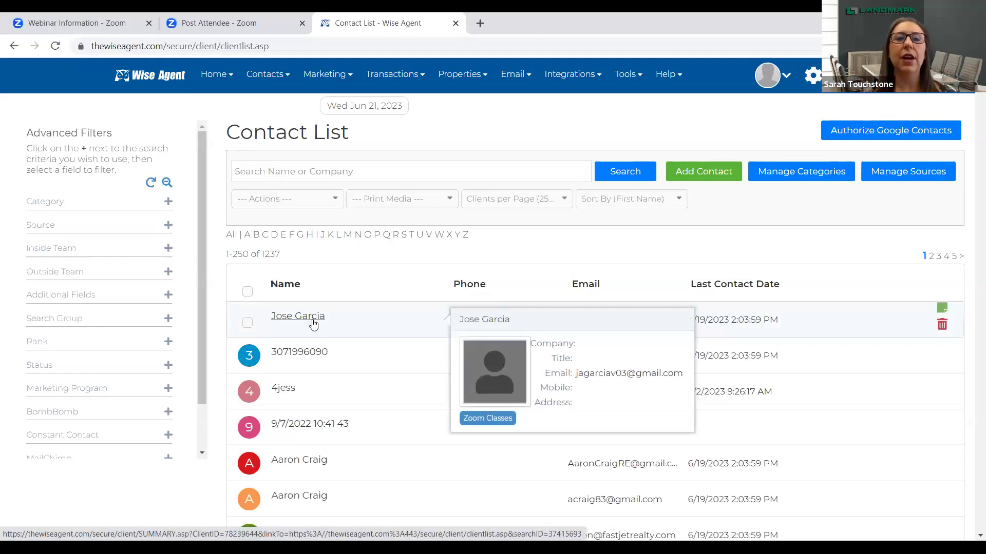
- Open the first imported contact's summary record from the Contact List
left_click(313, 323)
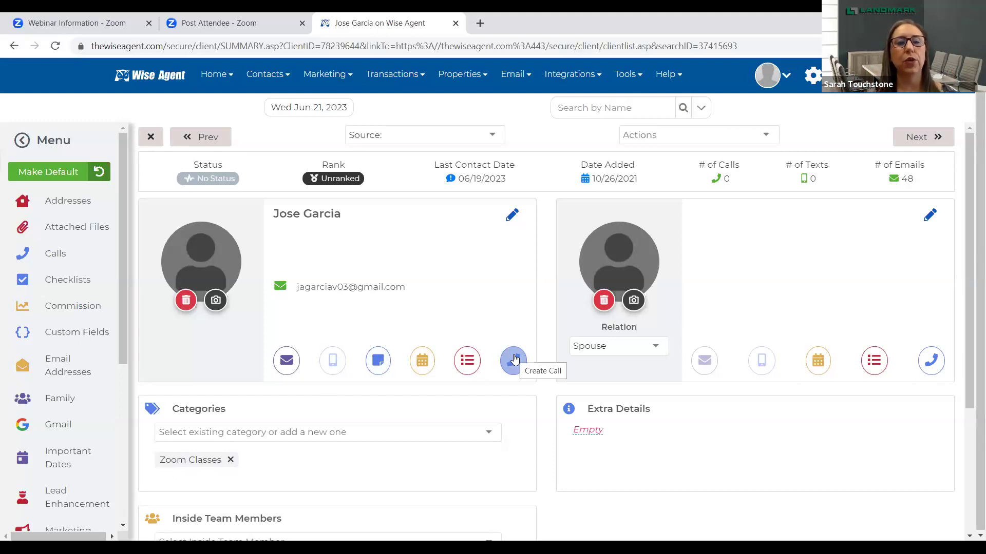
- Draft the note 'Birthday coming on June 28 Just got a new puppy vacation for the next 2 weeks'
left_click(376, 365)
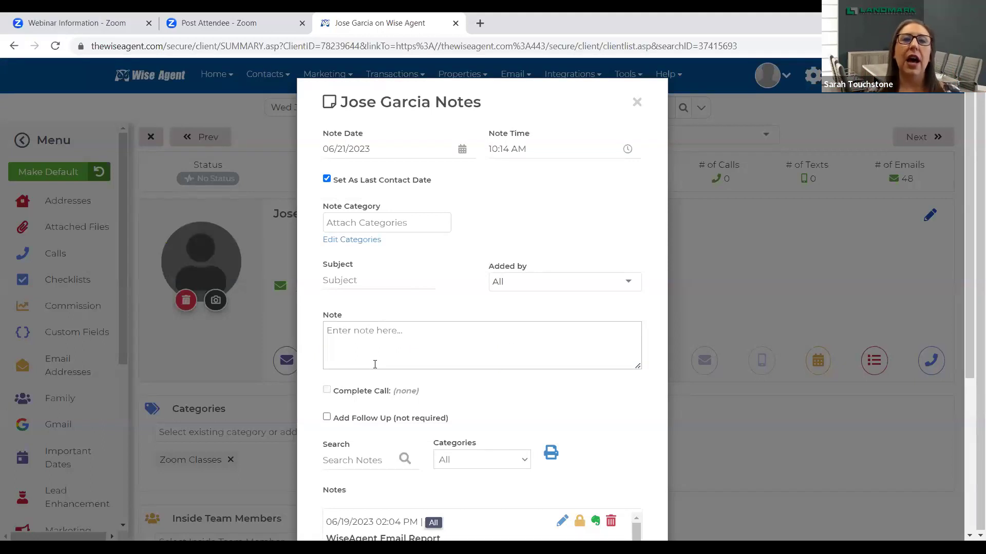
left_click(371, 337)
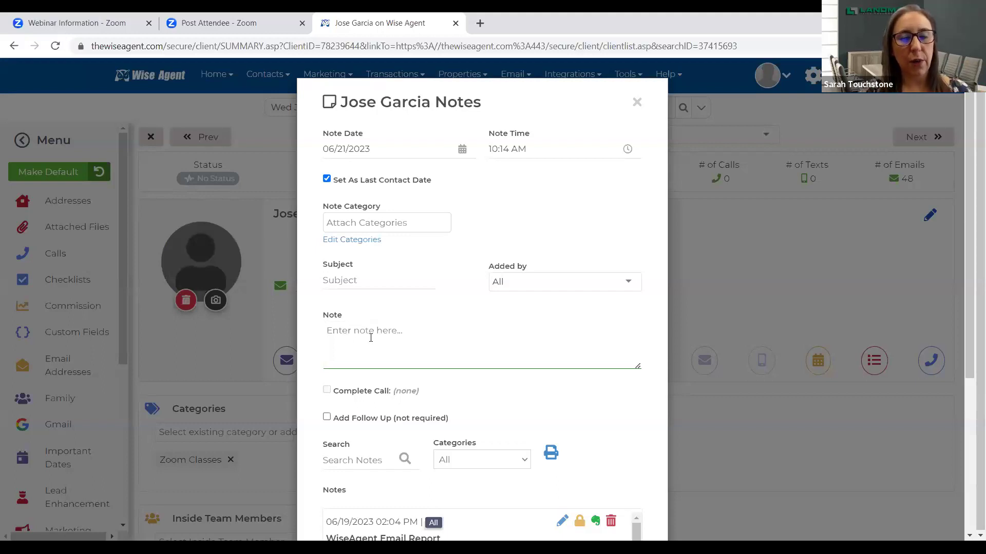
type("Birth")
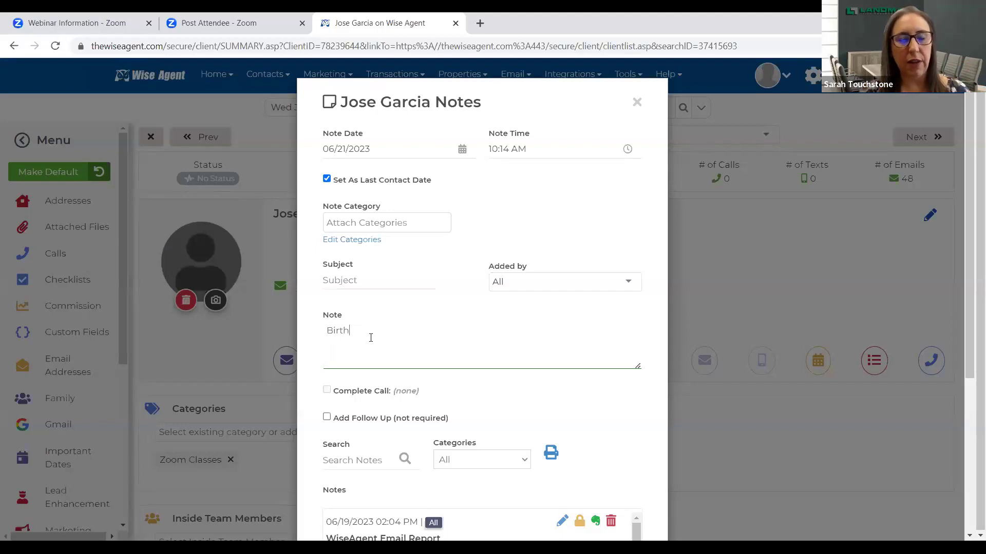
type("day ")
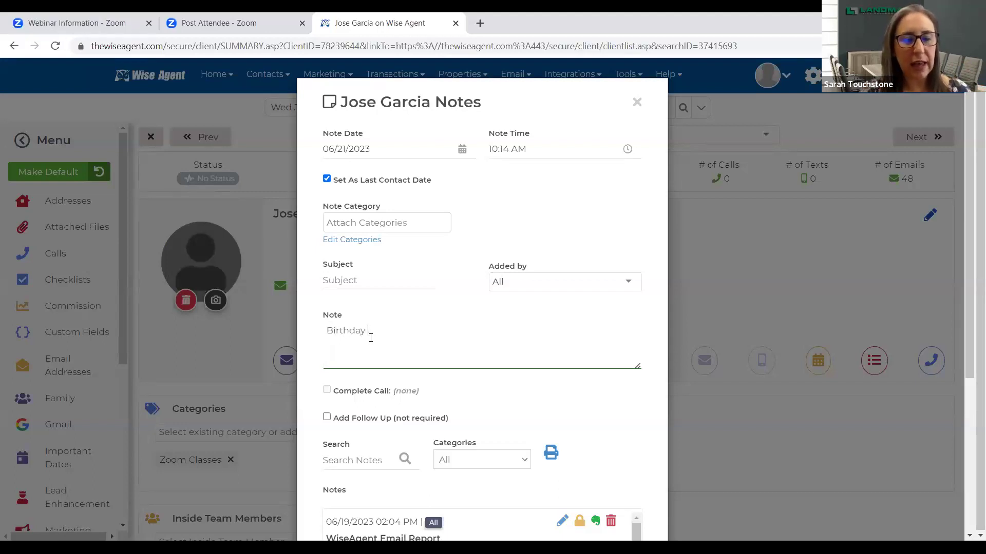
type("coming on J")
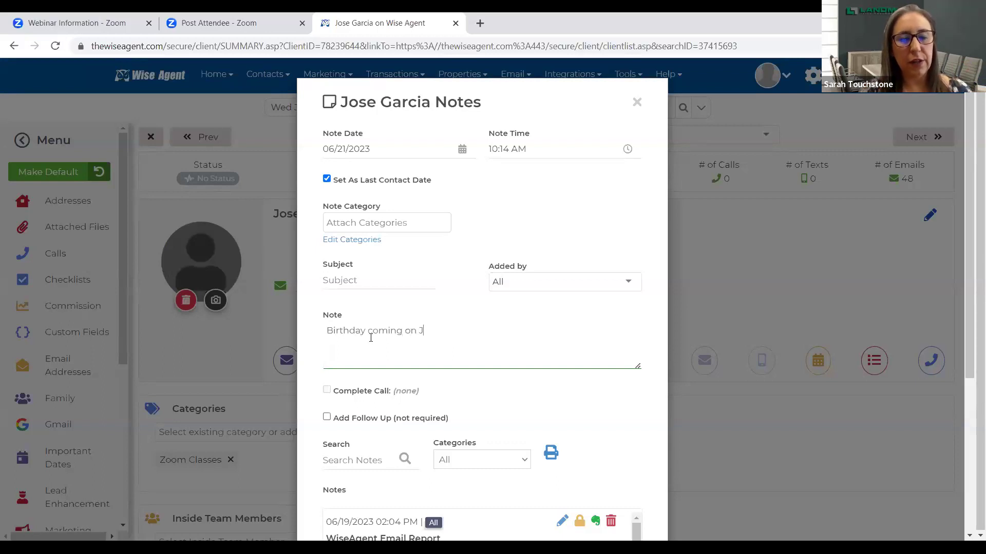
type("une 28 ")
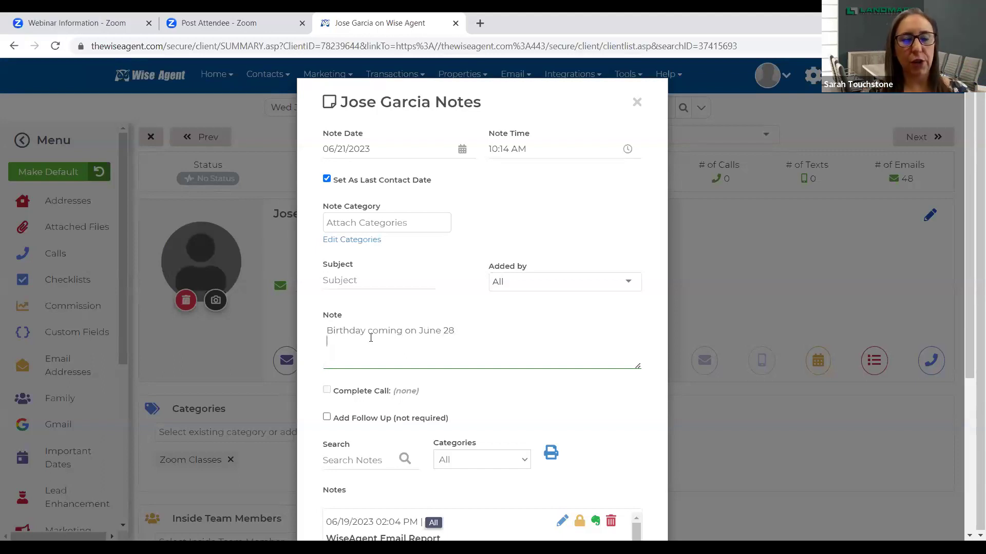
type("Just got a")
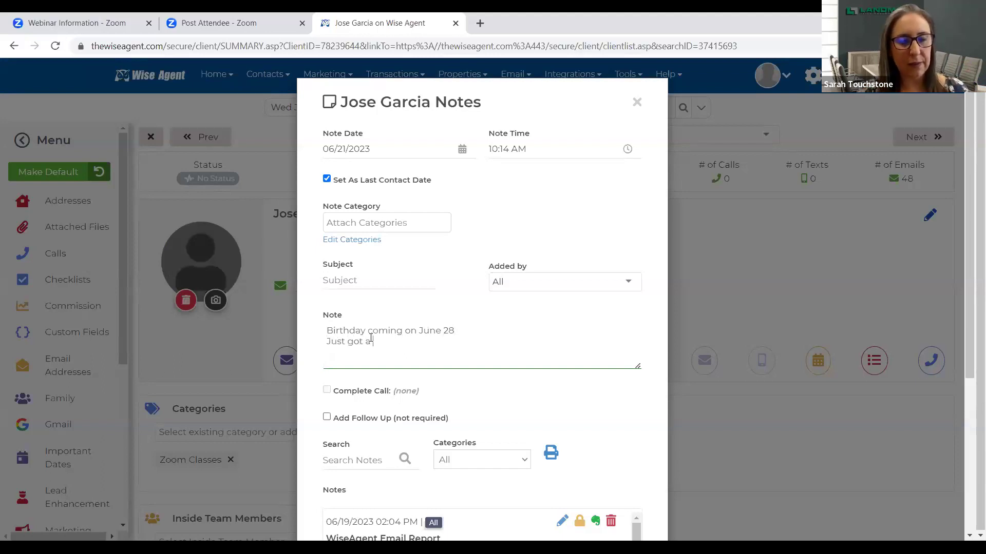
type(" new puppy ")
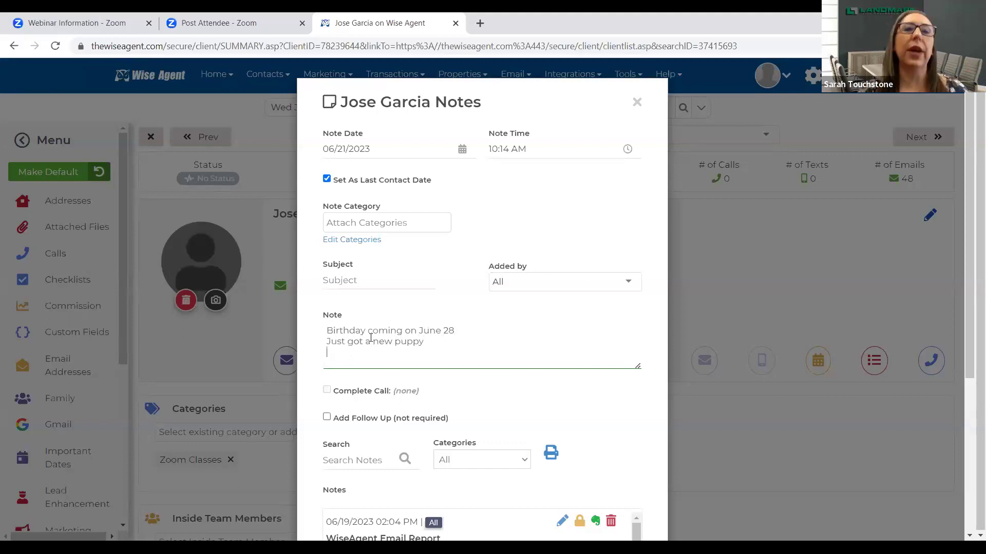
type("vacation for the next 2 weeks")
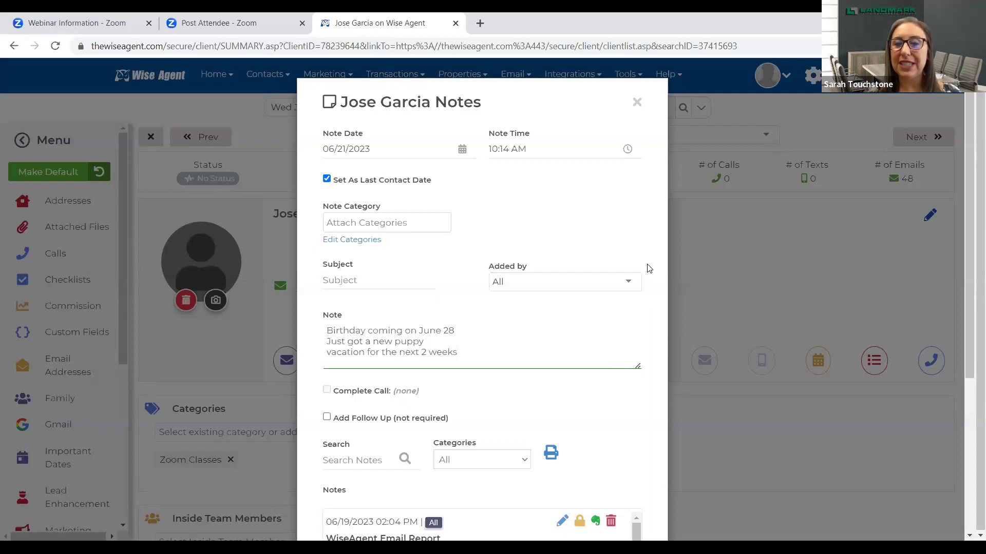
left_click(634, 398)
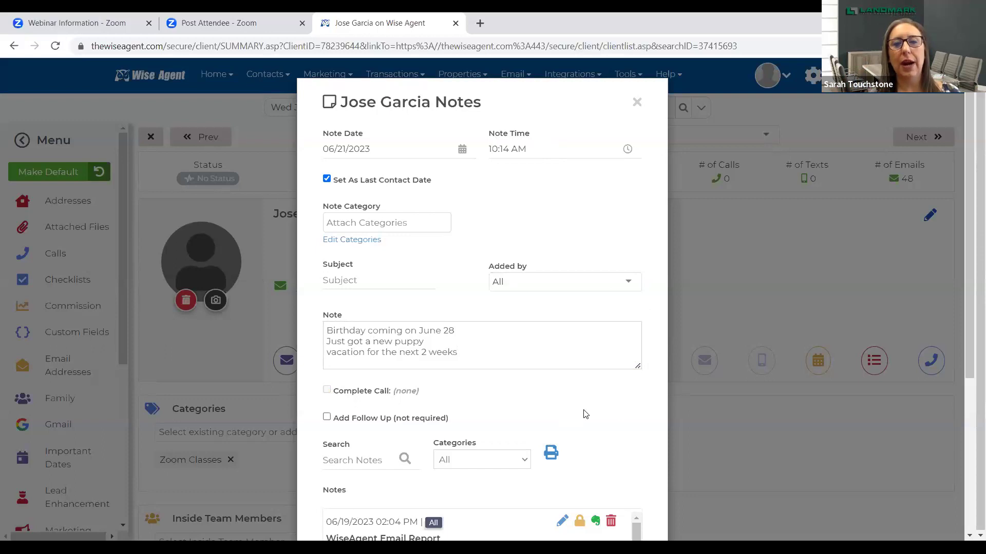
scroll(585, 414, "down", 3)
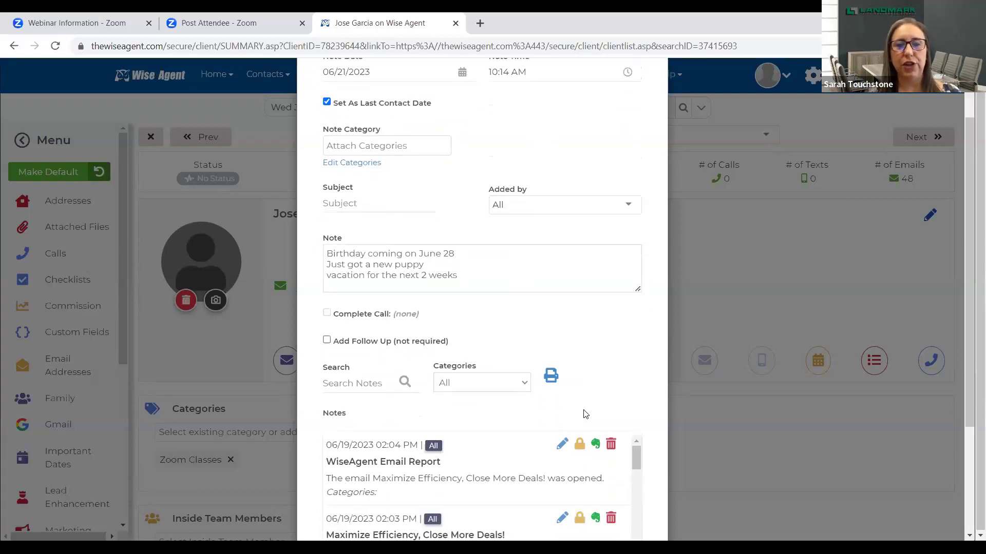
scroll(585, 414, "down", 2)
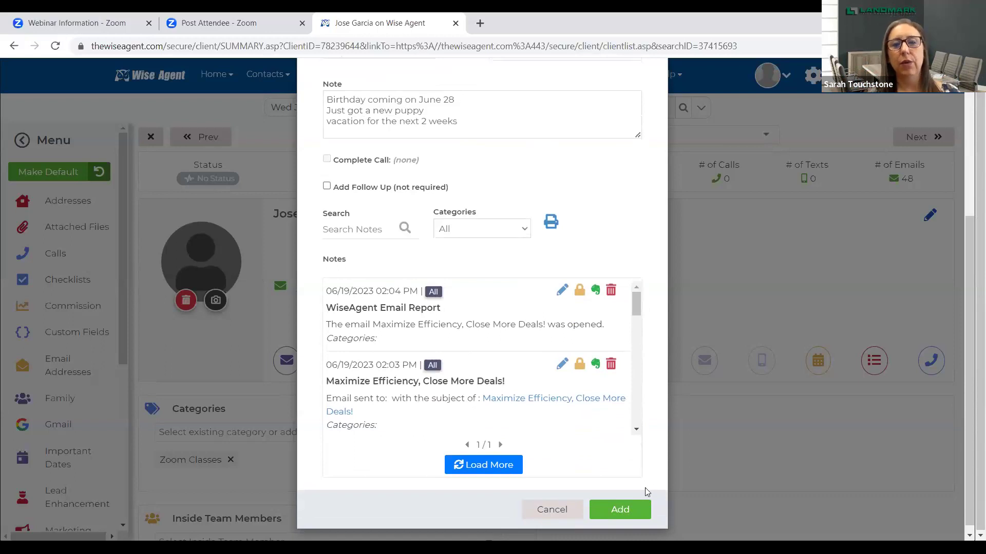
- Add the note, confirm it heads the contact's notes list, then cancel out of the notes form
left_click(620, 510)
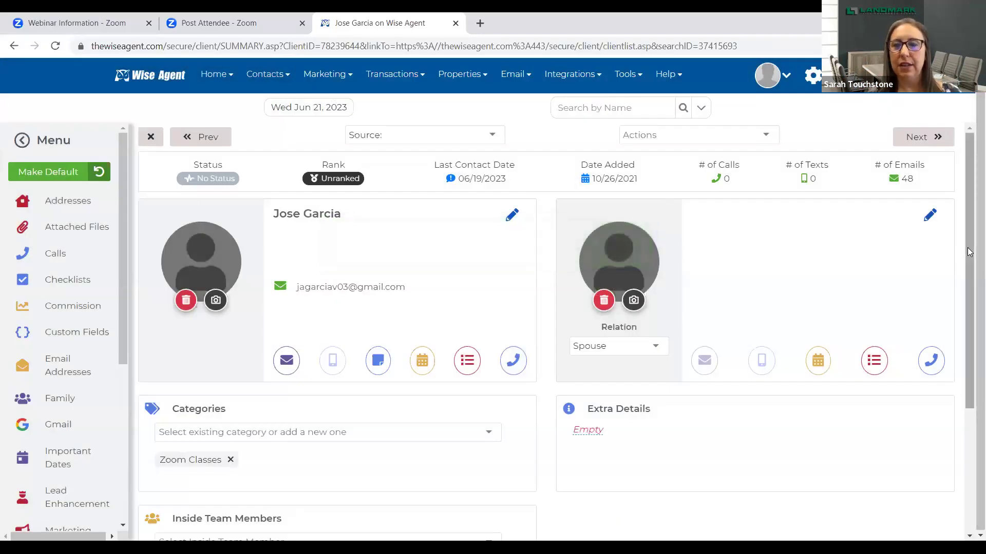
scroll(969, 329, "down", 4)
scroll(970, 343, "up", 3)
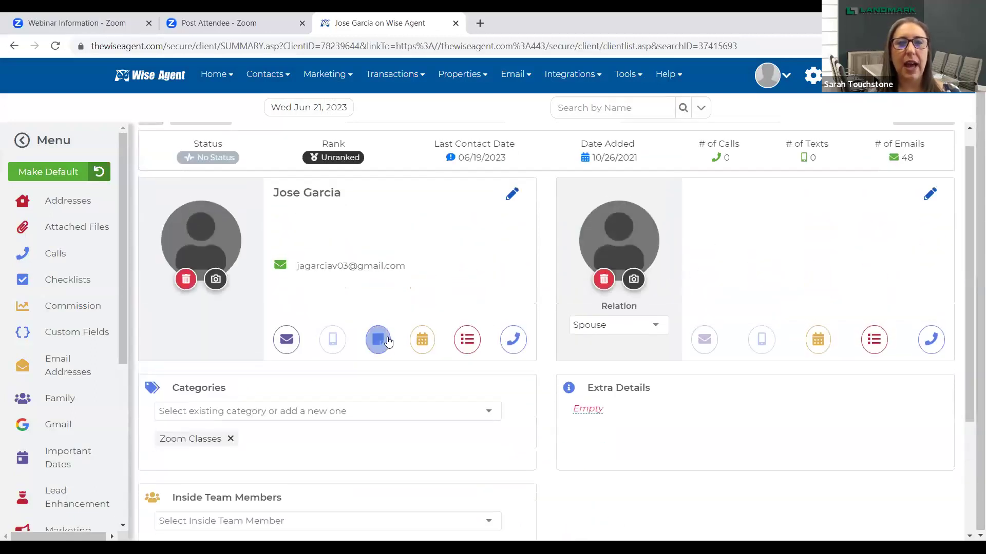
left_click(377, 339)
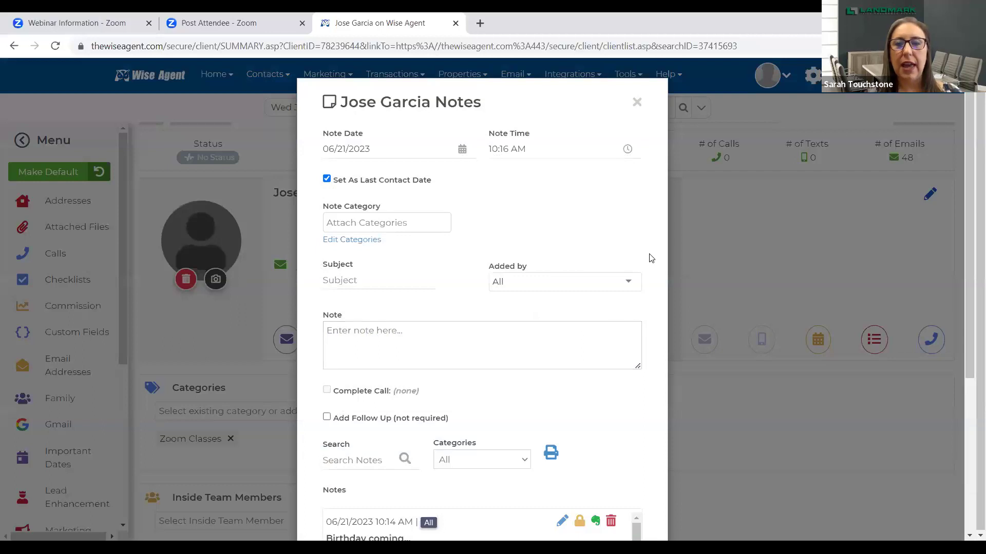
scroll(647, 253, "down", 5)
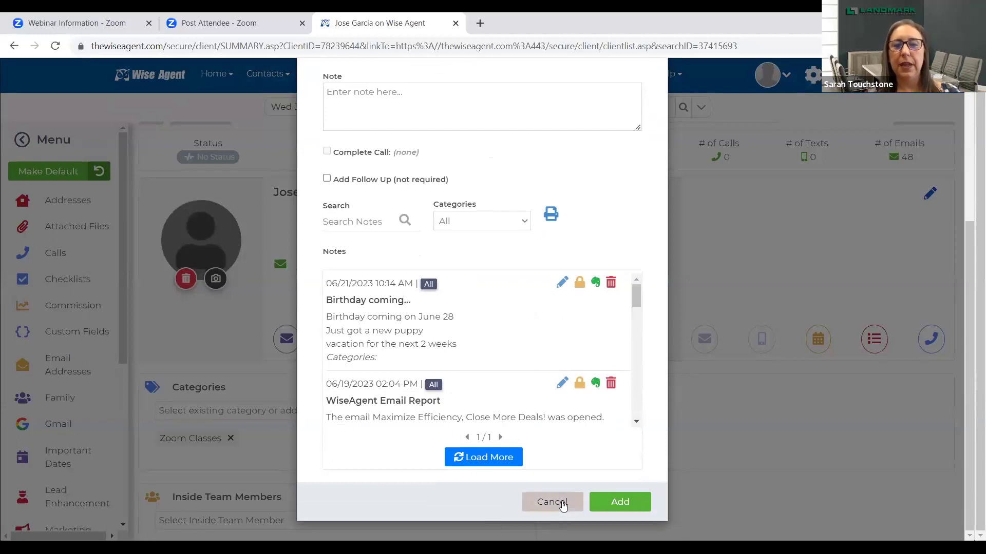
left_click(562, 503)
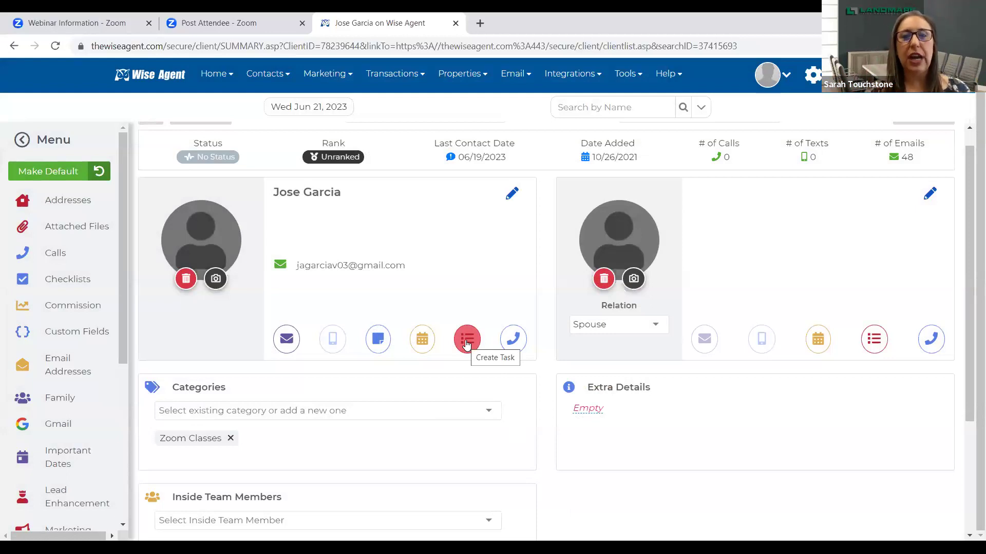
- Start a new task for the contact with the note 'wants me to call in 2 weeks after vacation'
left_click(466, 341)
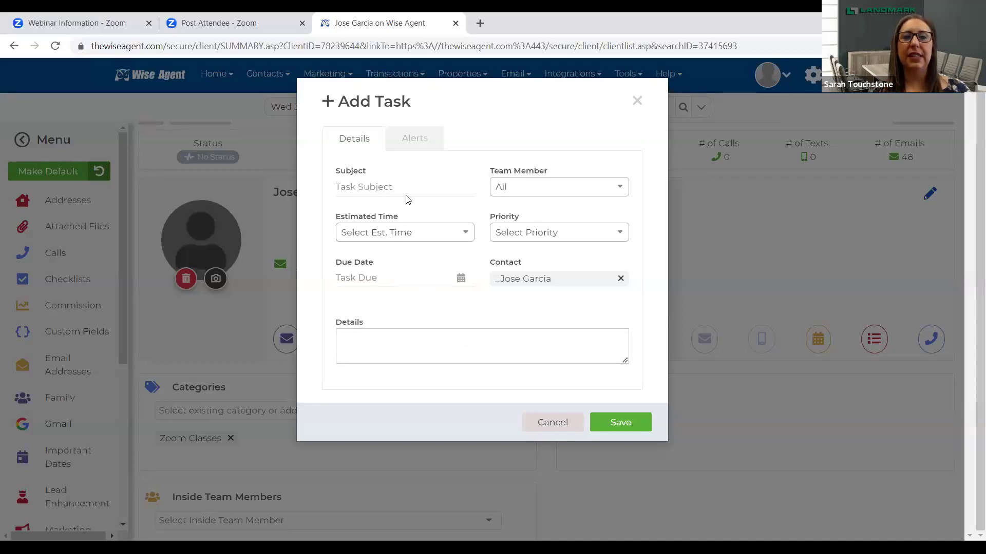
left_click(365, 340)
type("wants m")
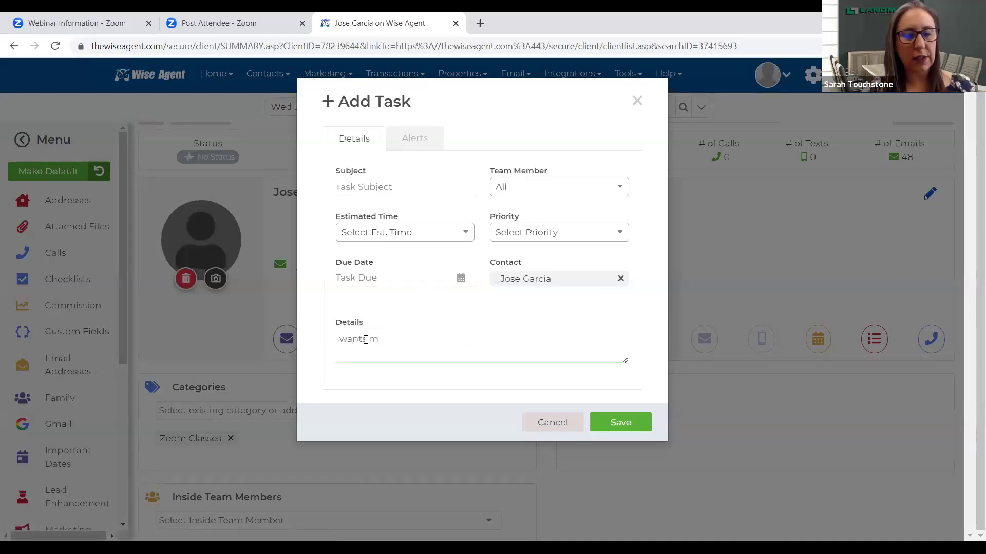
type("e to call in ")
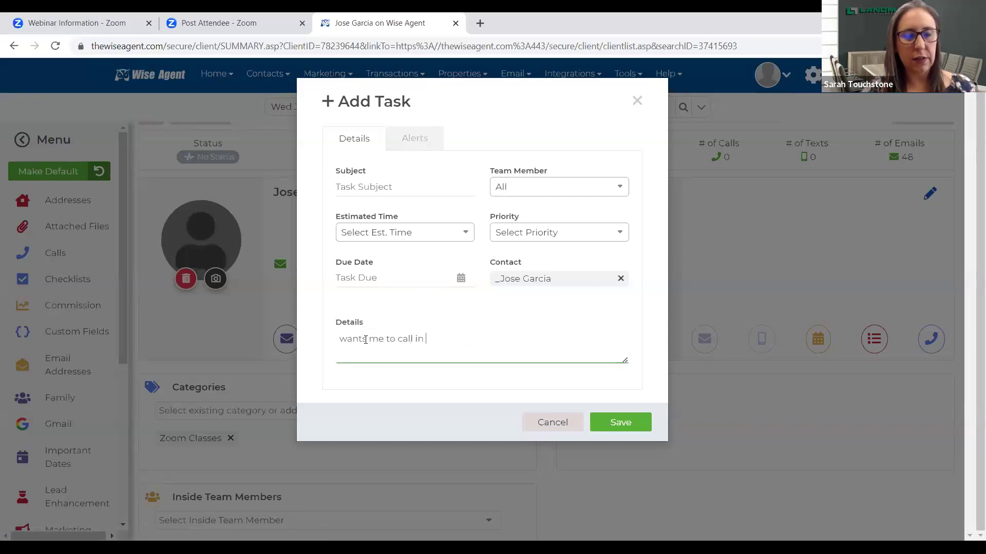
type("2 weeks aft")
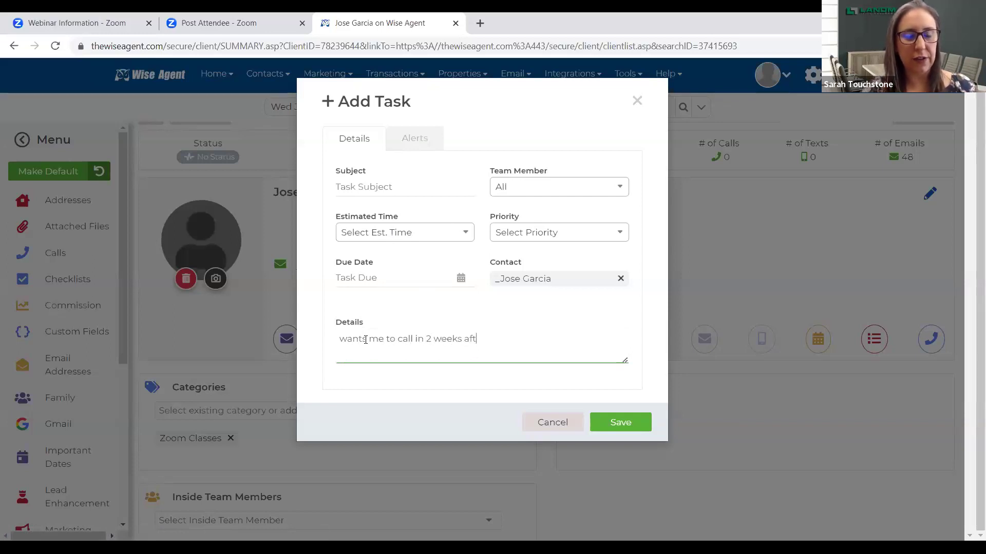
type("er vacation")
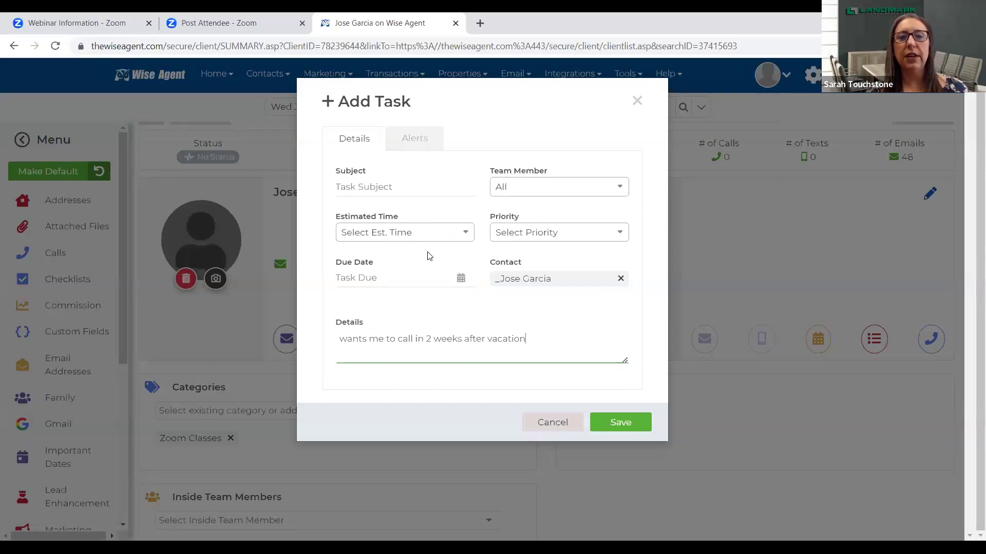
- Set the task due date to 07/06/2023 and its priority to High
left_click(461, 277)
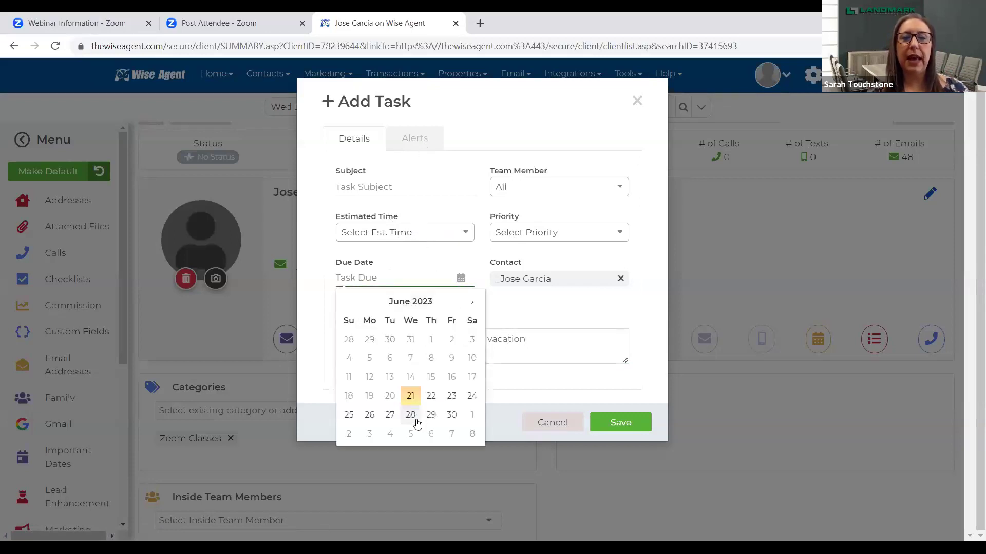
left_click(471, 302)
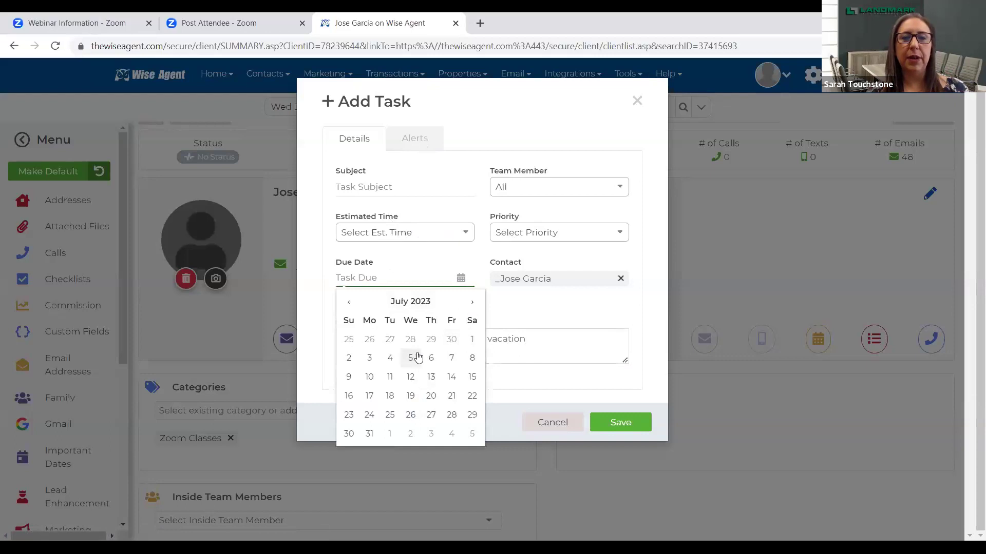
left_click(431, 360)
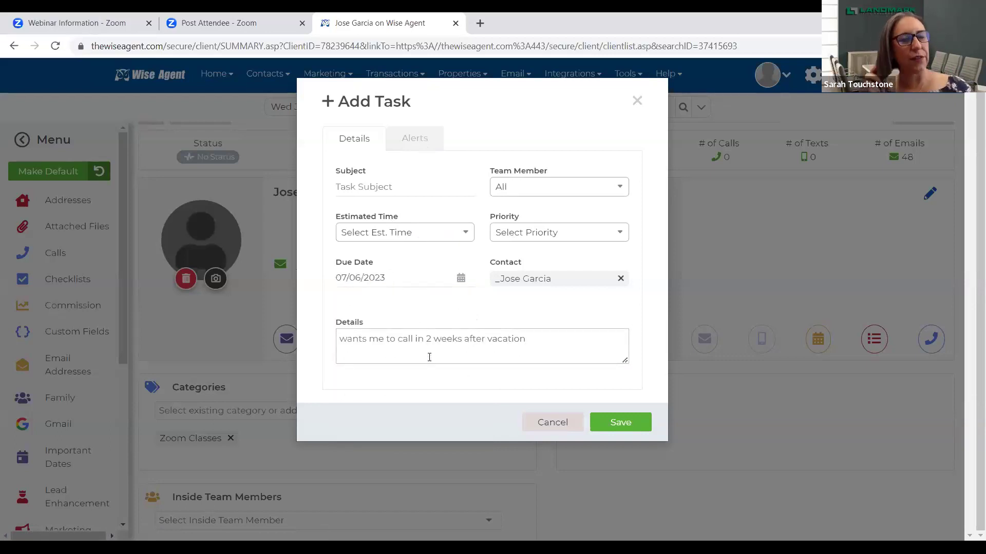
left_click(547, 238)
left_click(535, 301)
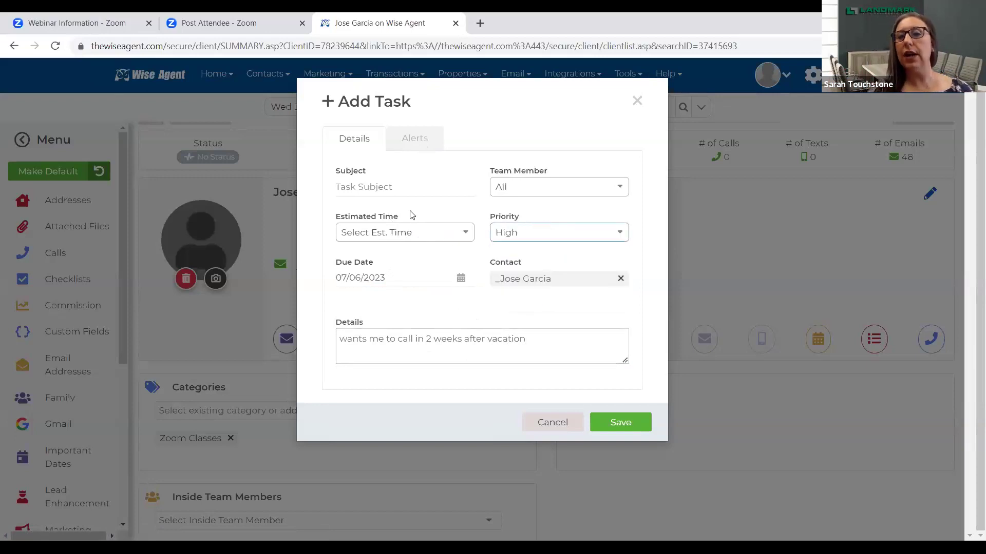
left_click(426, 232)
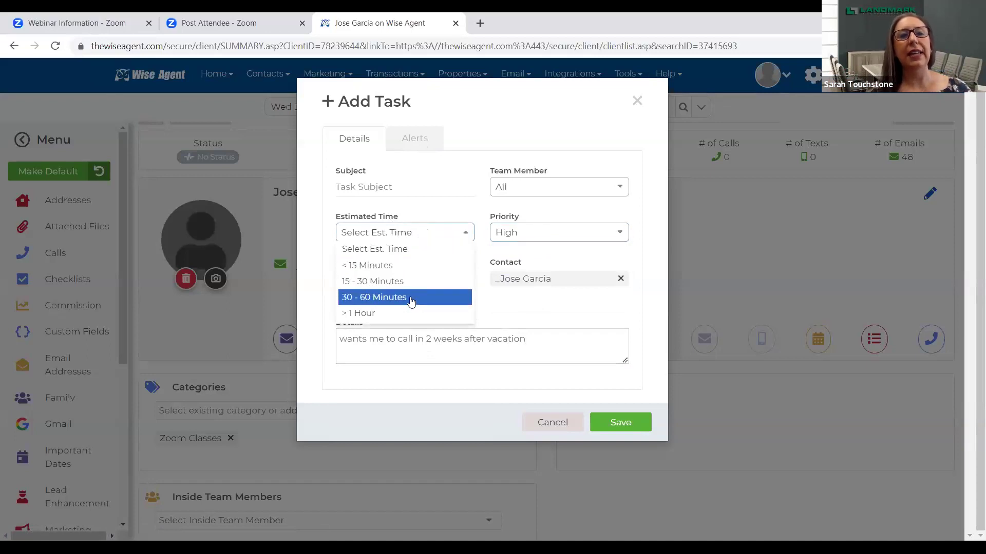
left_click(426, 215)
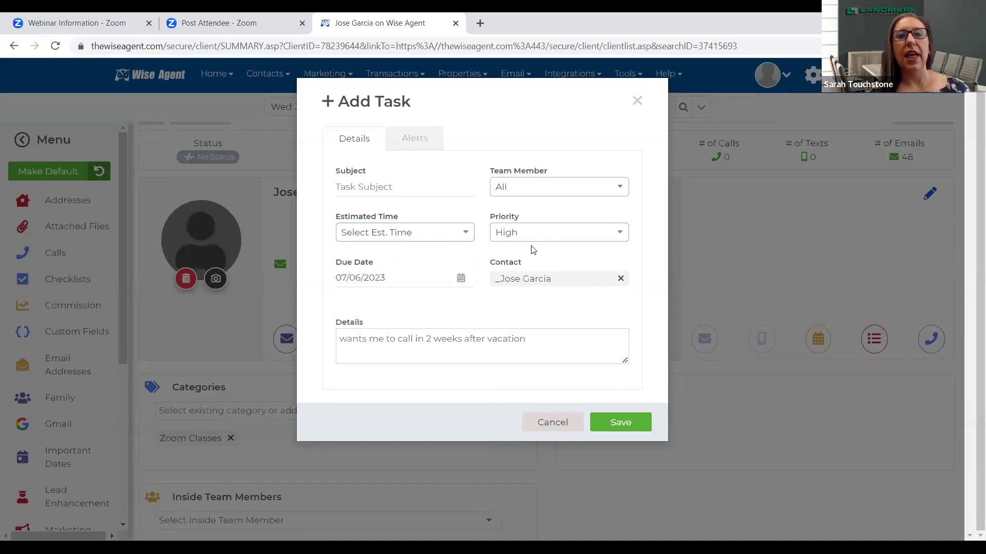
- In the task's alert settings, set the alert date to July 6, 2023
left_click(422, 147)
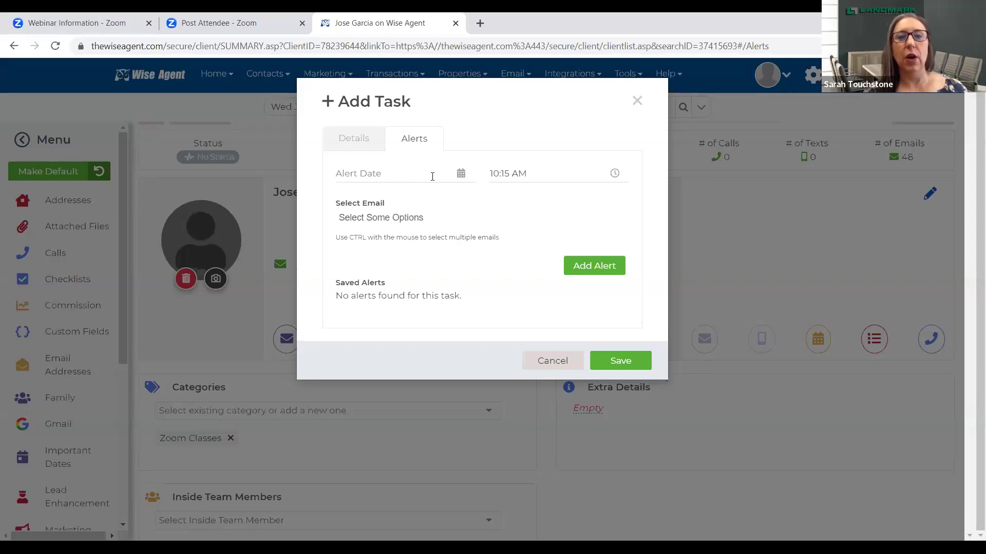
left_click(457, 178)
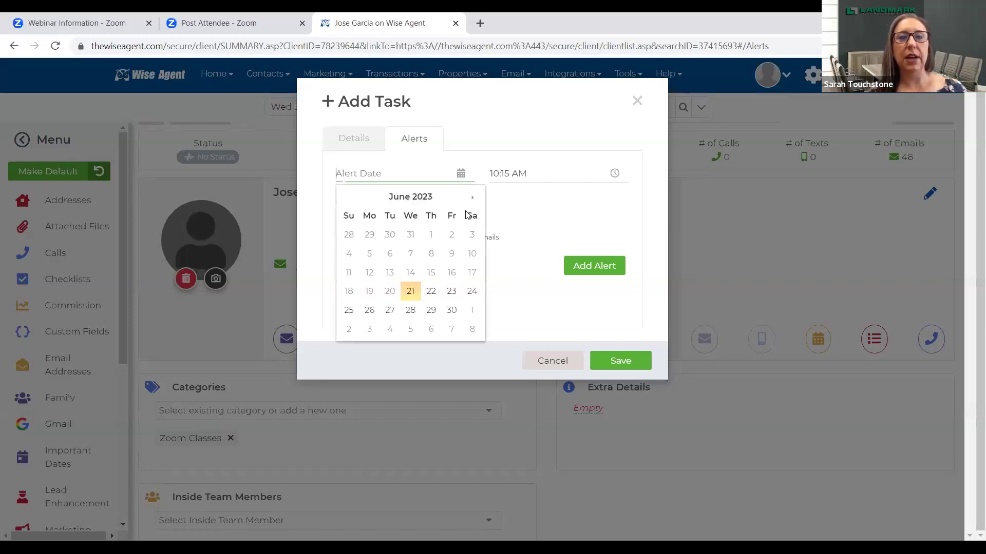
left_click(471, 197)
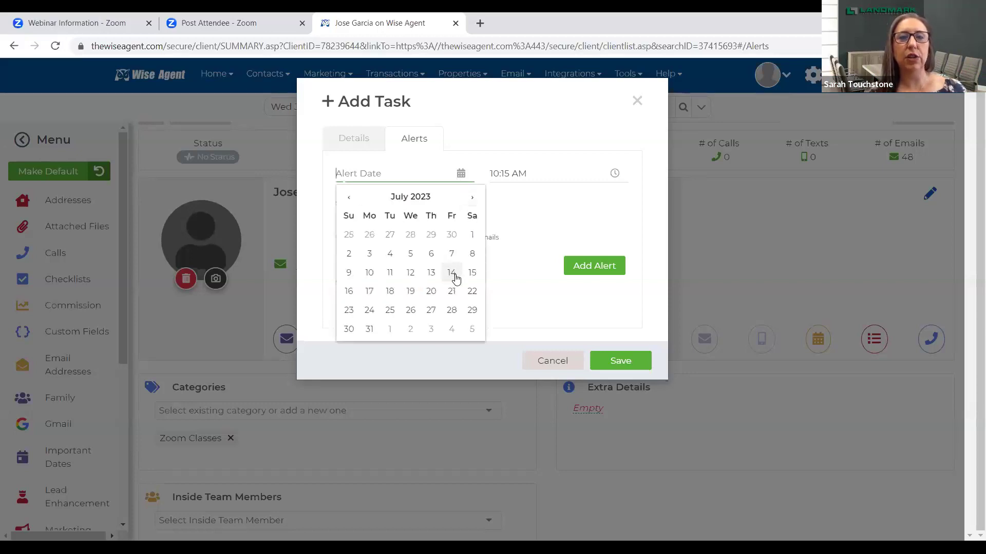
left_click(432, 256)
- Set the alert time to 08:15 AM, send it to your own e-mail, and add the alert
left_click(601, 173)
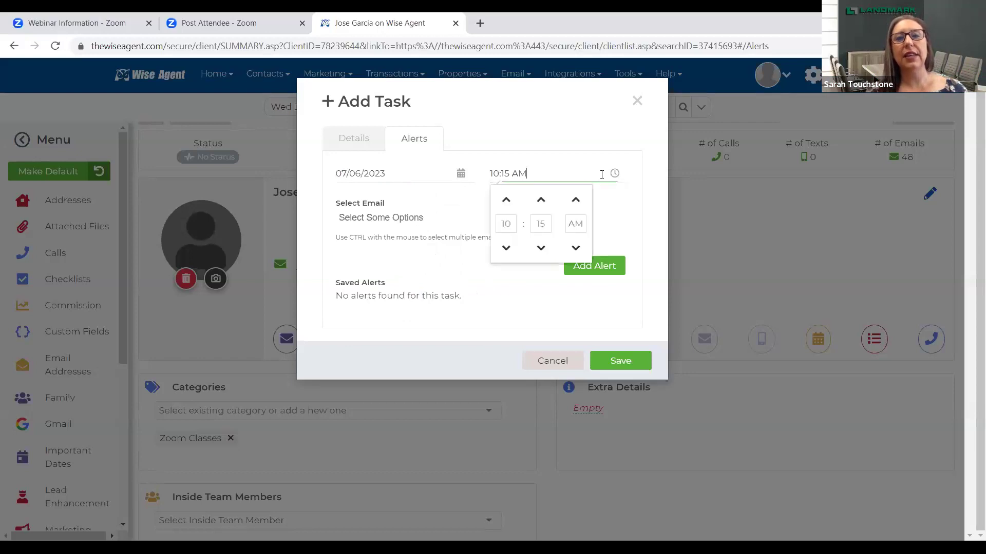
left_click(506, 201)
left_click(506, 200)
left_click(506, 248)
left_click(506, 248)
left_click(506, 248)
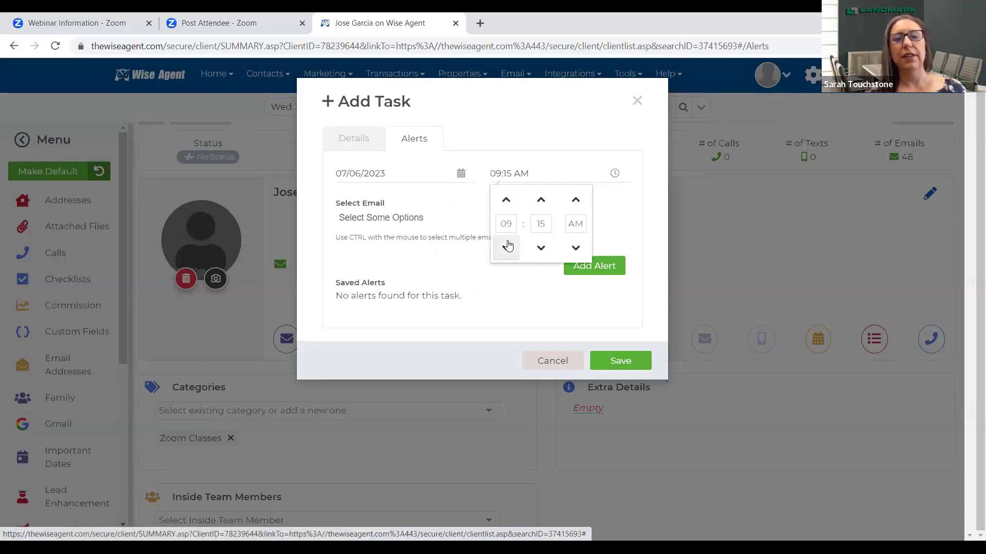
left_click(506, 248)
left_click(632, 142)
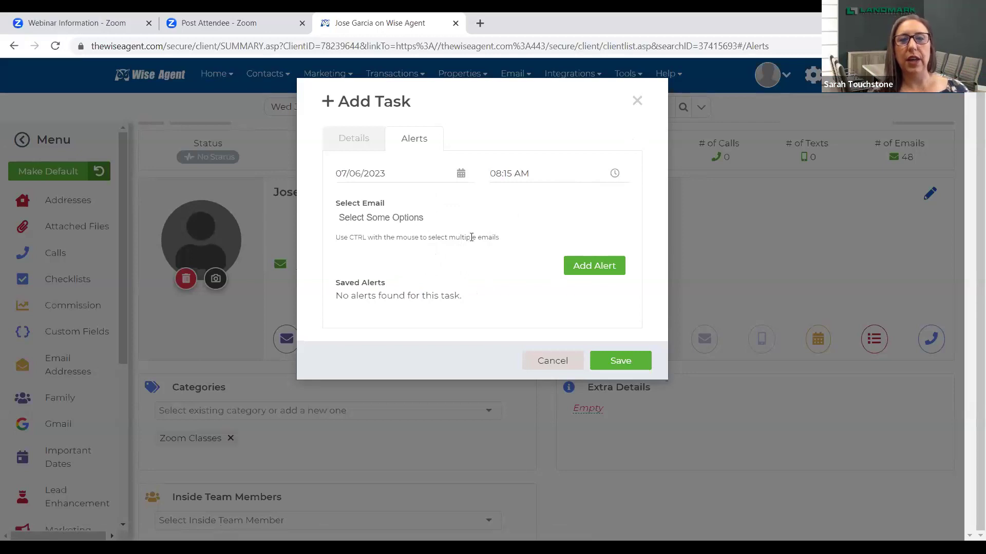
left_click(404, 215)
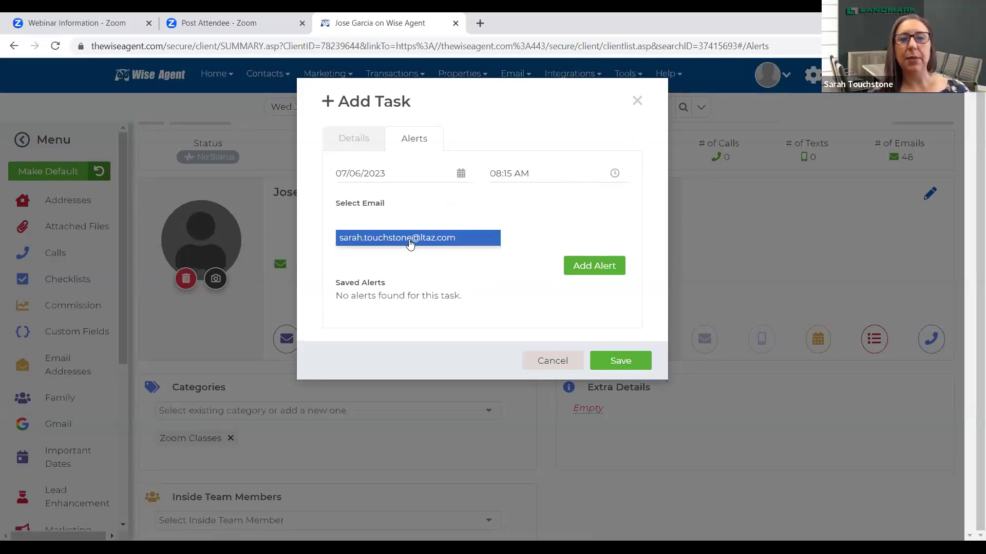
left_click(408, 240)
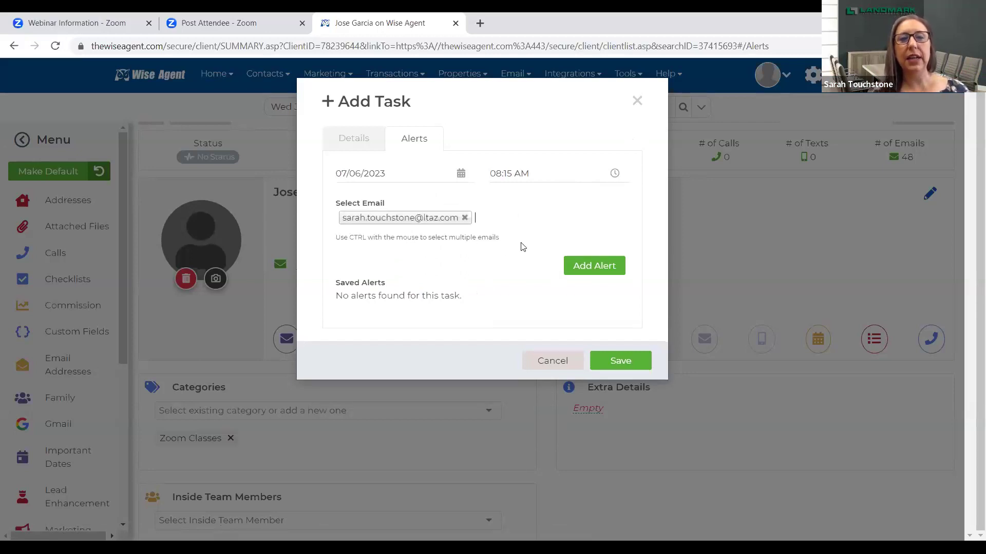
left_click(599, 271)
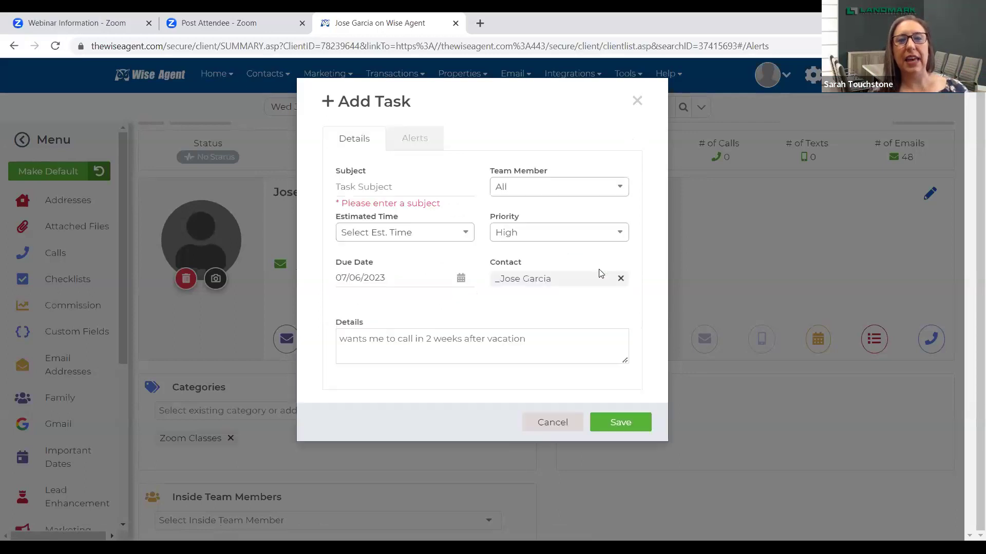
- Set the task's estimated time to < 15 Minutes
left_click(372, 189)
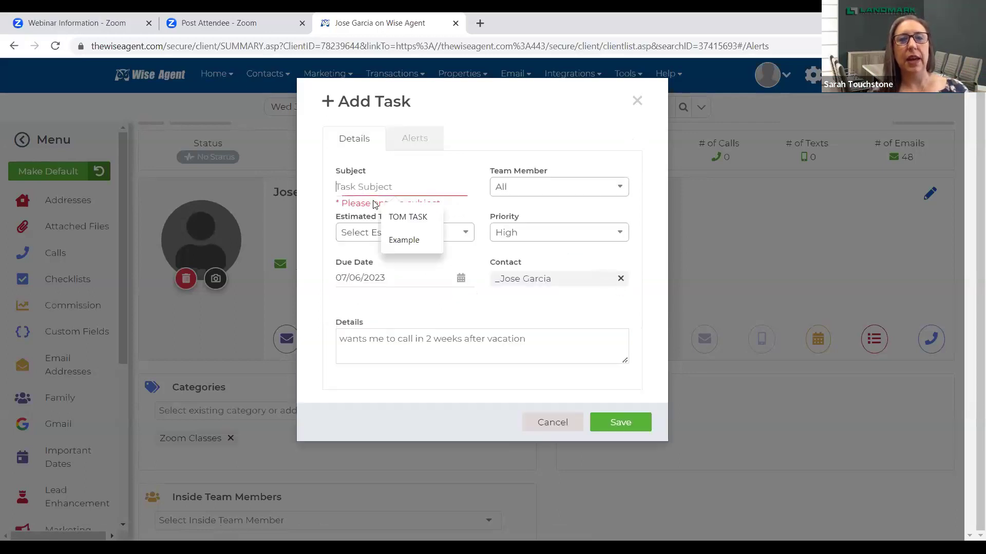
left_click(409, 142)
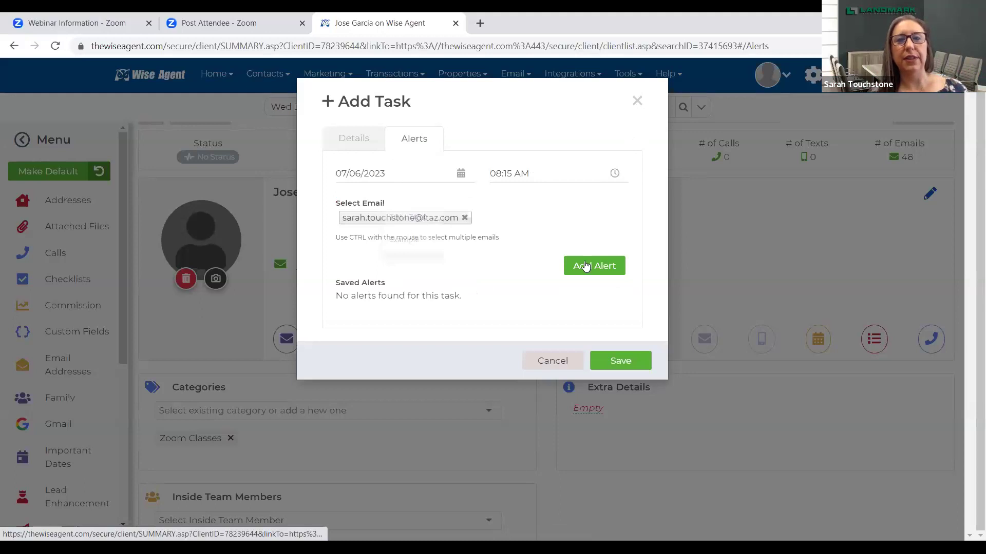
left_click(617, 366)
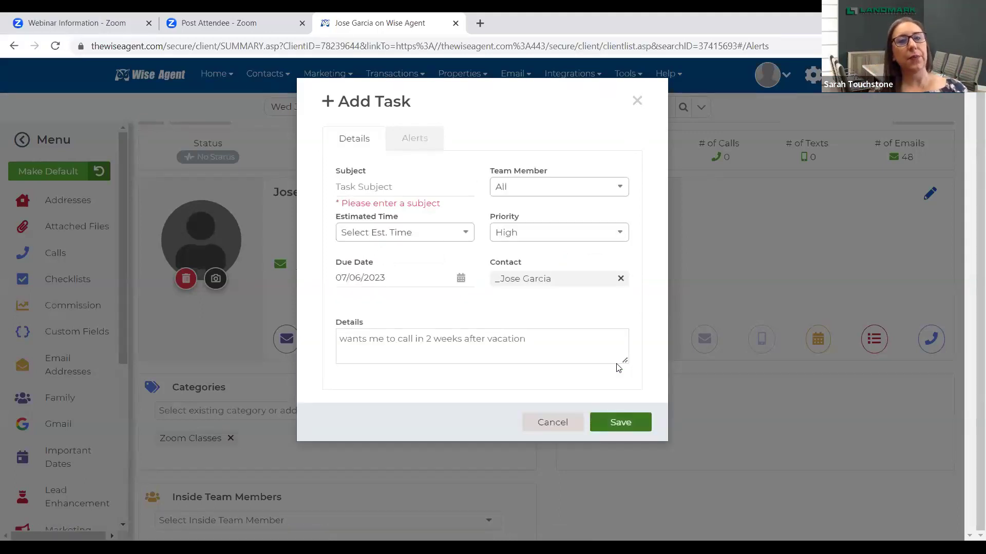
left_click(396, 235)
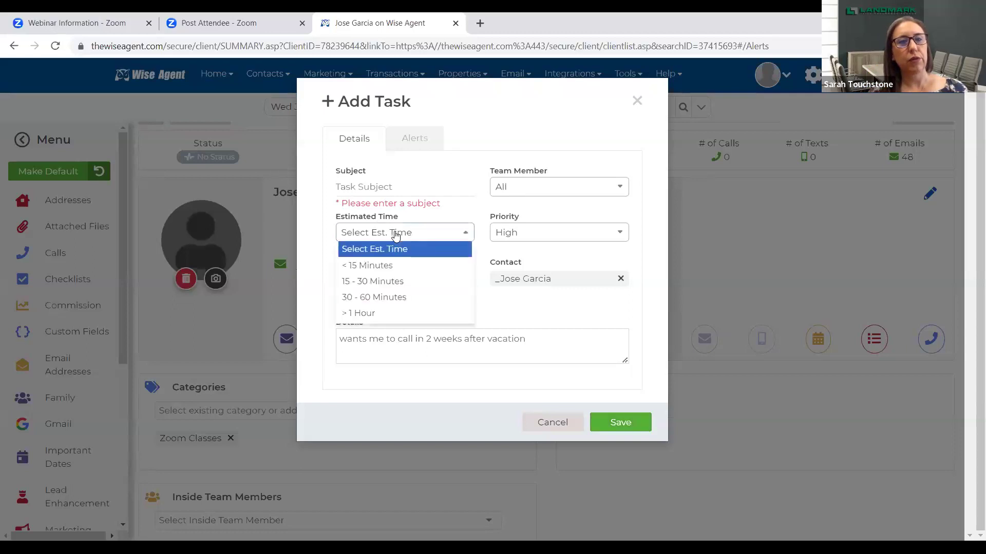
left_click(398, 266)
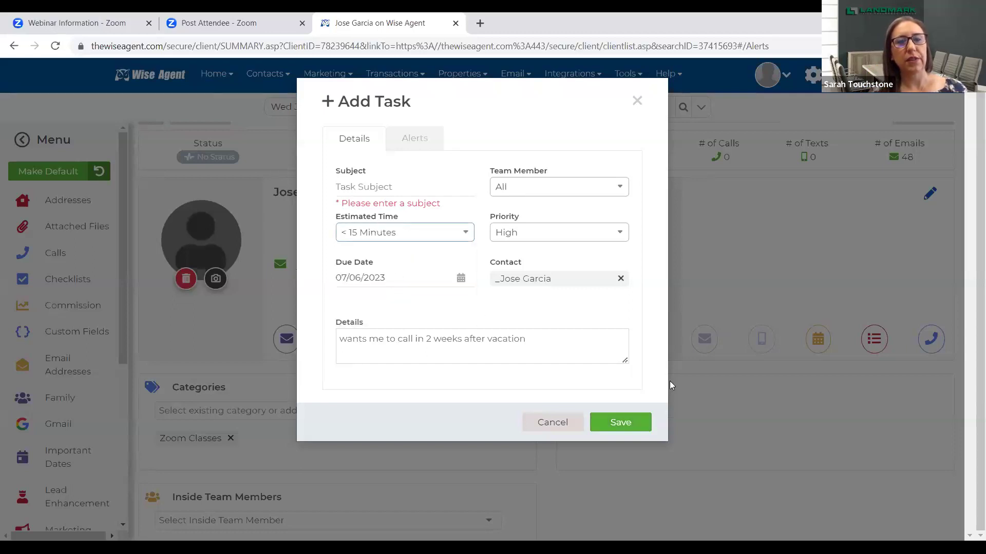
- Give the task a subject asking to call the contact, and save it
left_click(627, 424)
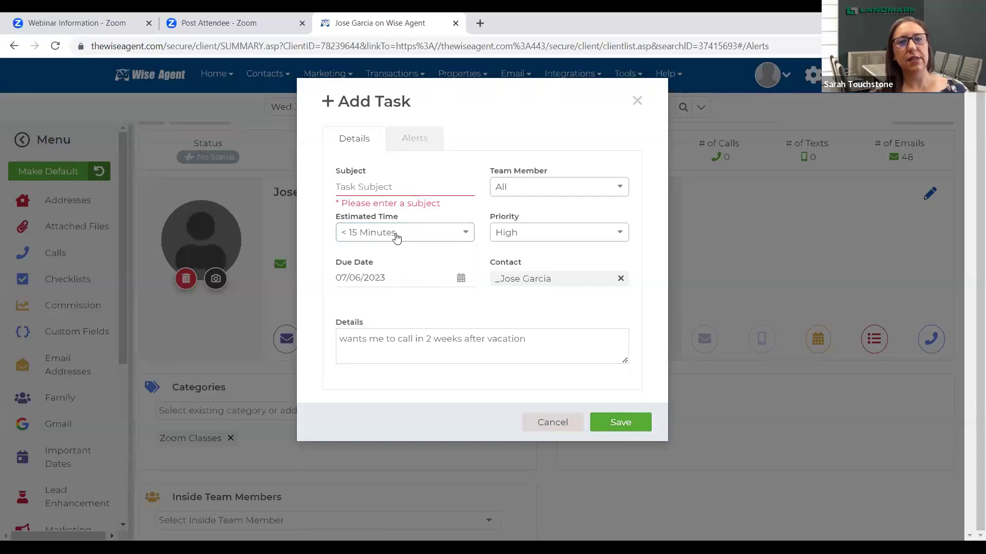
left_click(367, 186)
type("Ca")
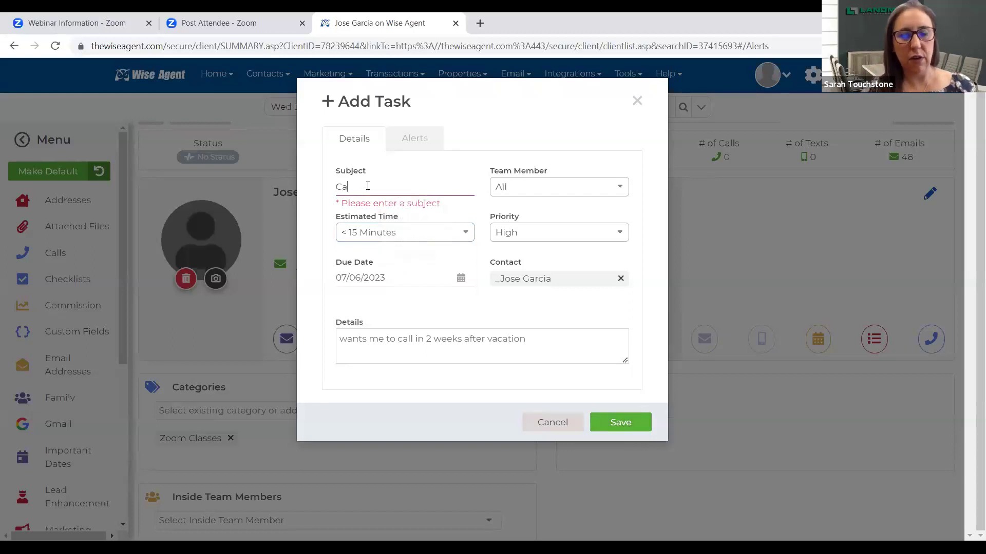
type("ll Jose")
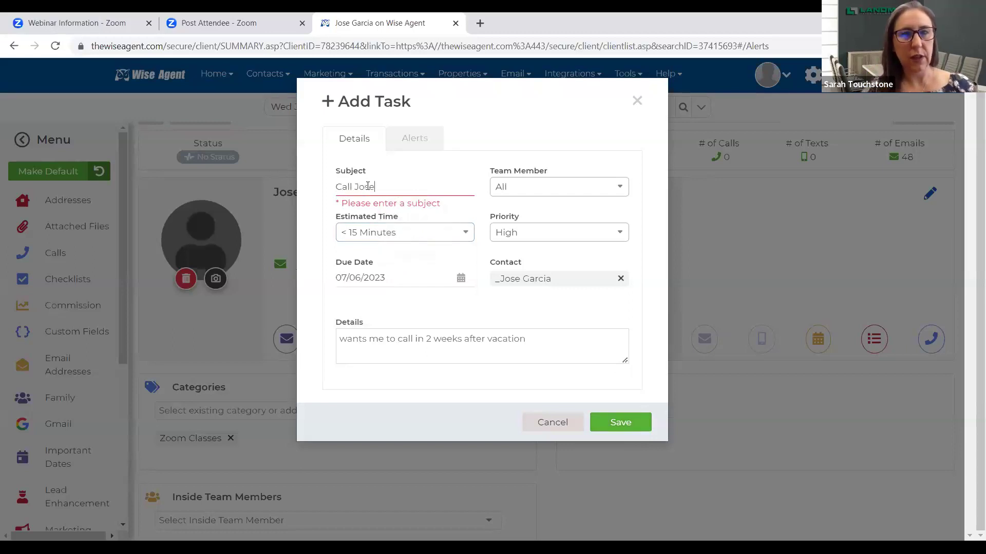
left_click(615, 420)
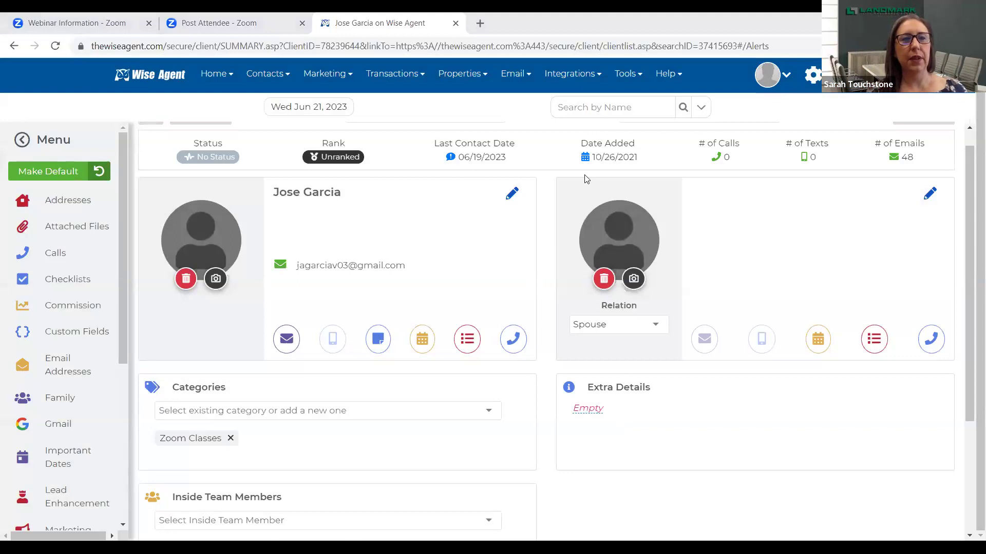
- Switch briefly to the Outlook inbox, then return to the Wise Agent contact page in Chrome
key("alt+Tab")
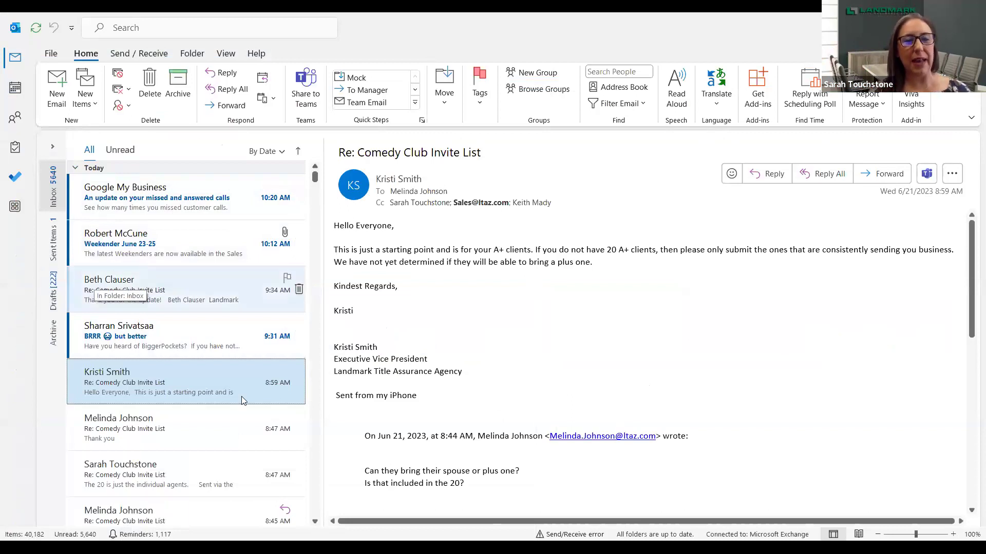
left_click(315, 522)
left_click(316, 521)
left_click(315, 521)
left_click(315, 522)
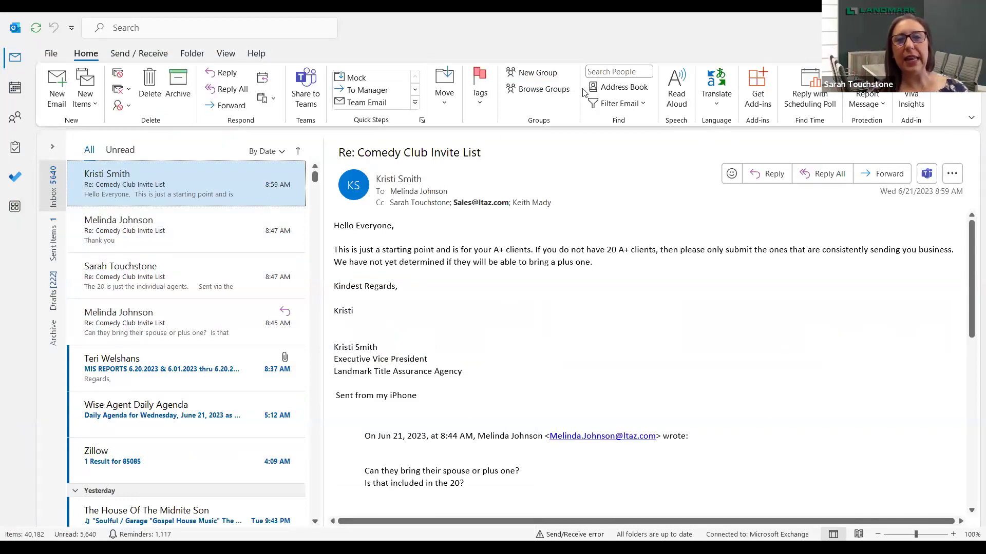
key("alt+Tab")
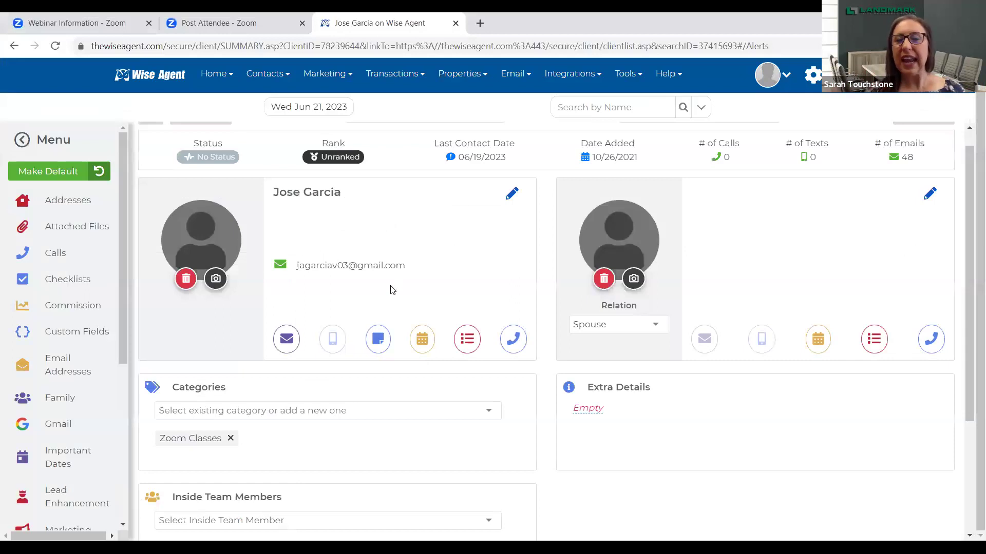
left_click(515, 347)
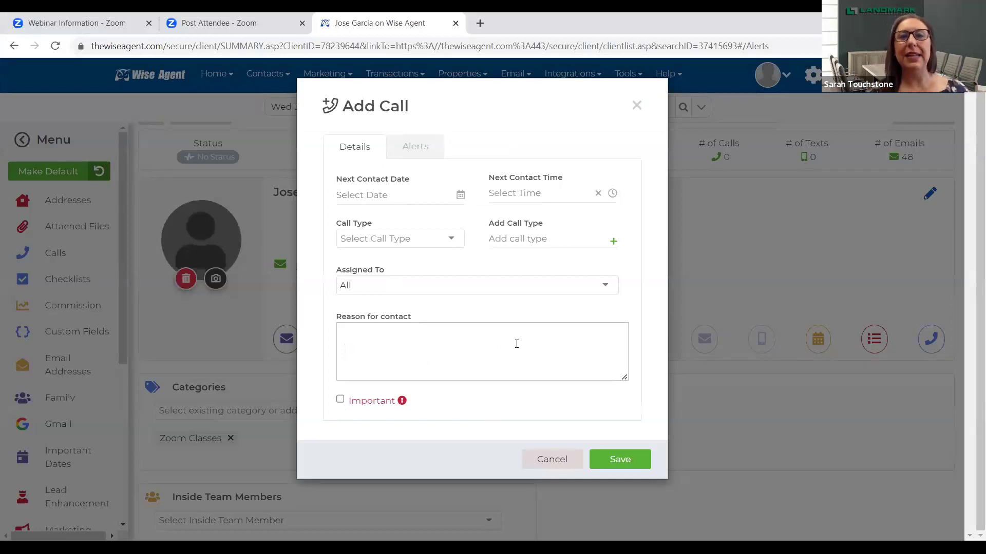
left_click(420, 148)
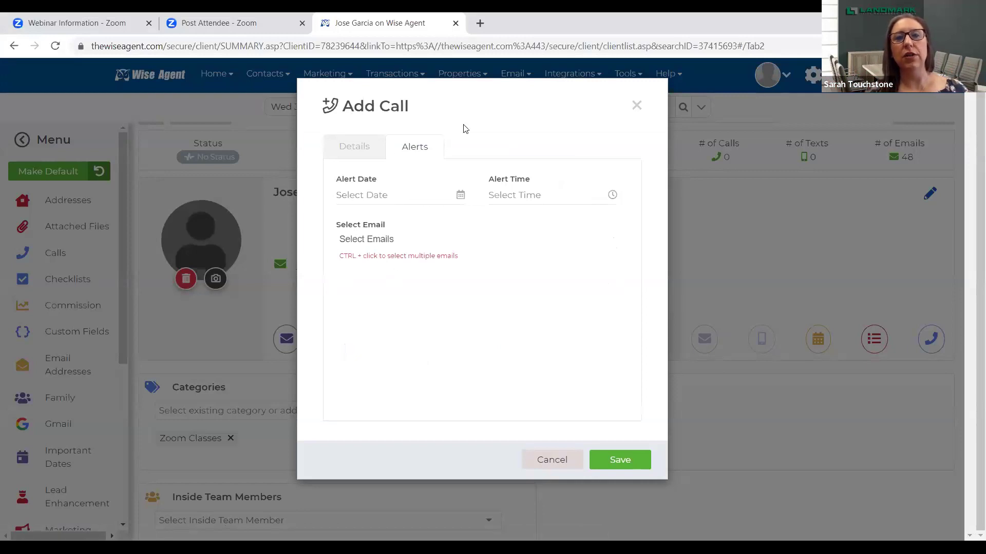
left_click(635, 105)
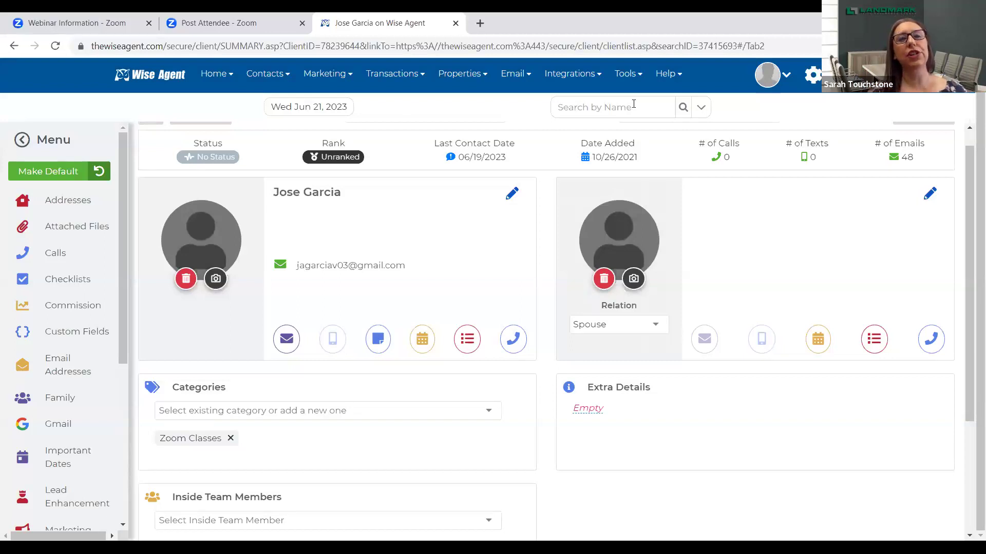
- Go to Email Contacts, choose Marketing Matters in the Category advanced filter, and run the search
left_click(520, 77)
left_click(522, 103)
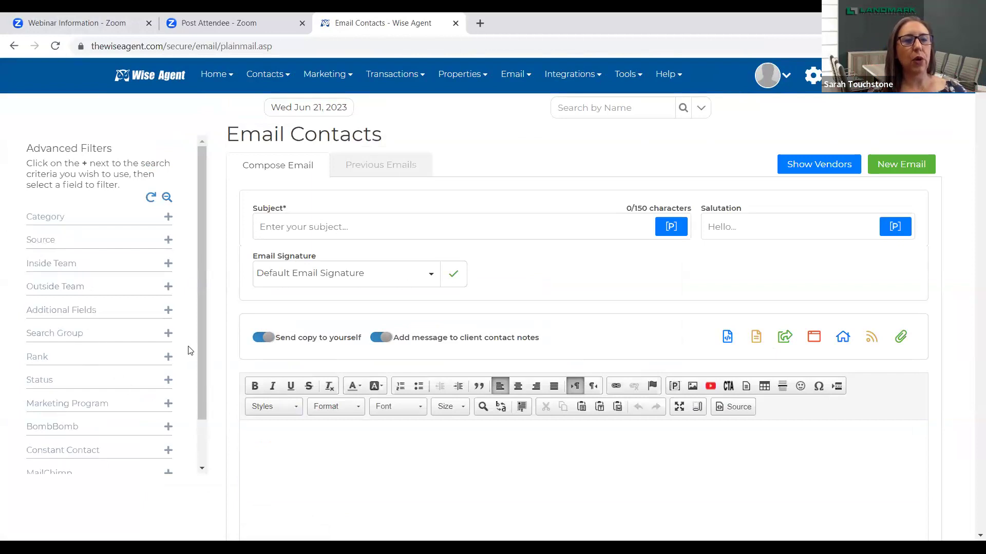
left_click_drag(200, 352, 202, 417)
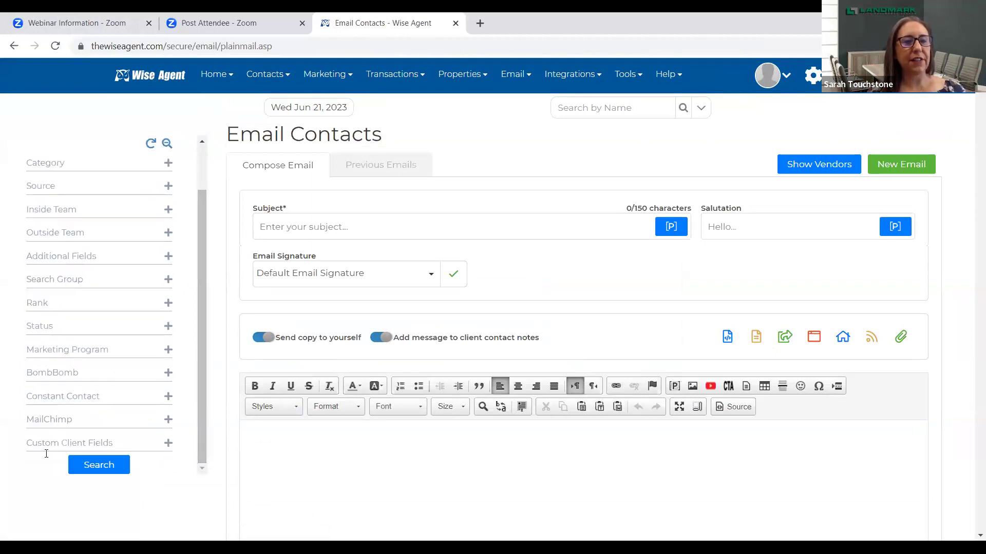
left_click_drag(199, 322, 215, 203)
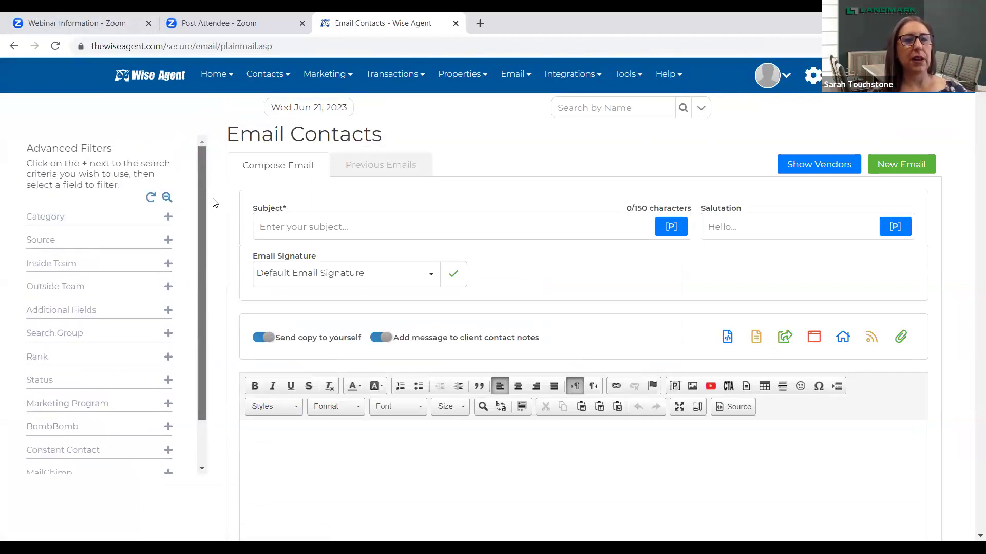
left_click(168, 217)
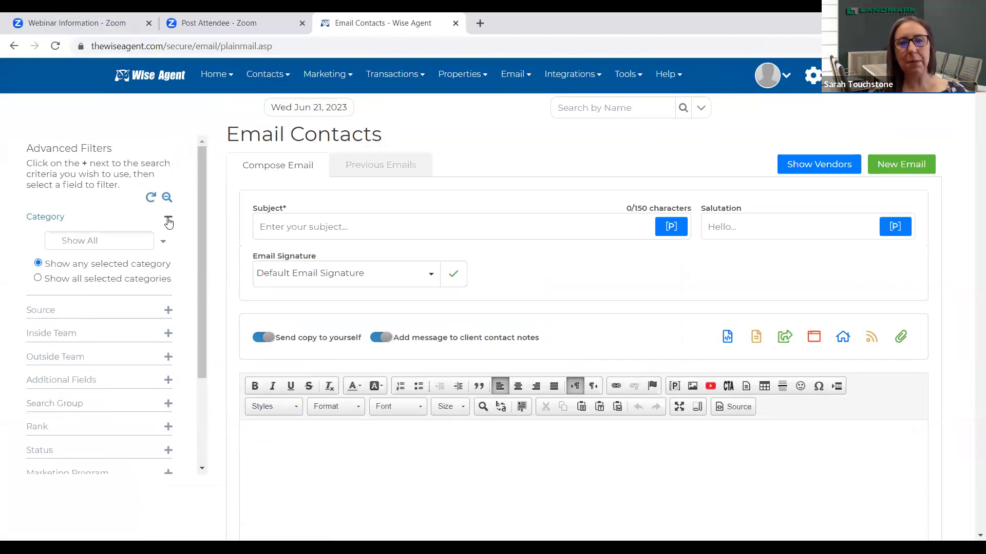
left_click(111, 241)
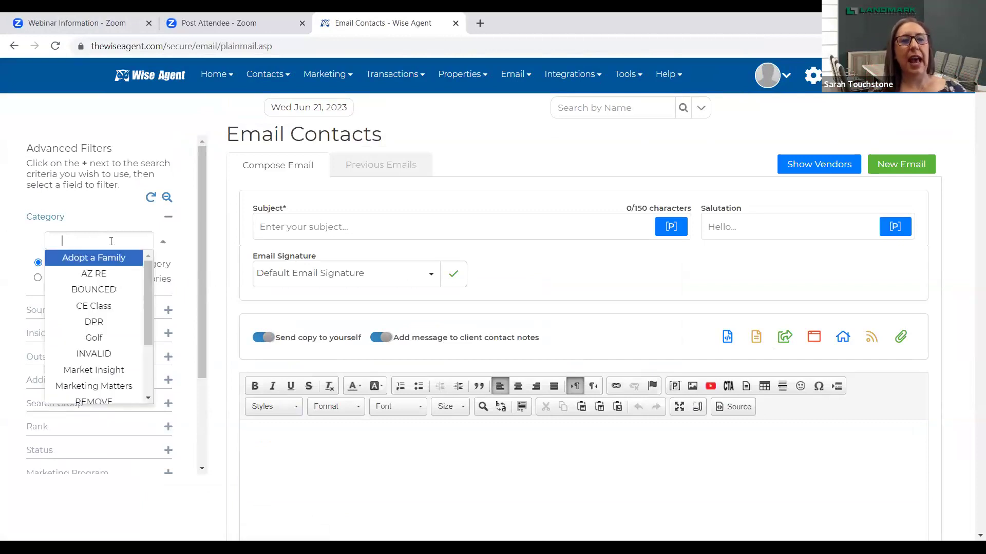
left_click(123, 387)
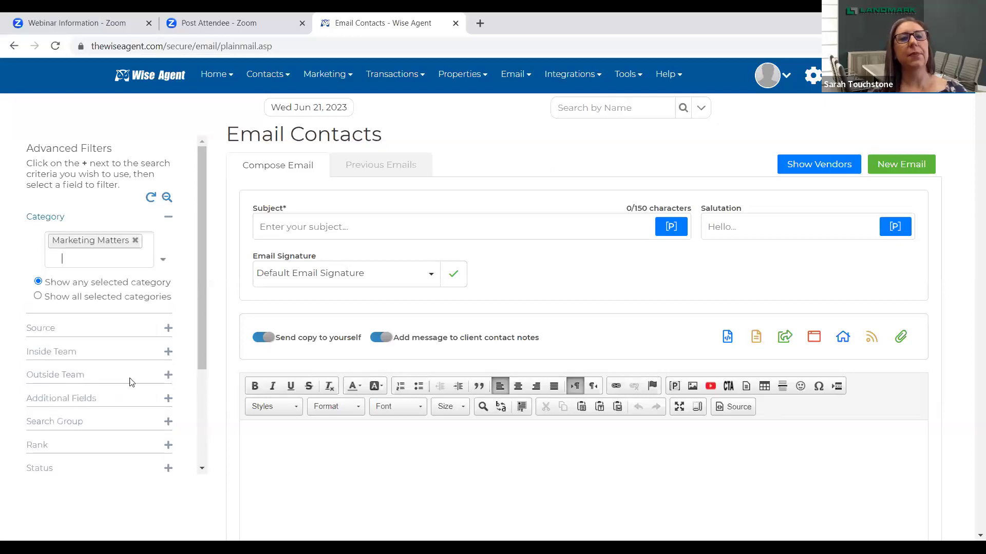
left_click_drag(201, 293, 199, 437)
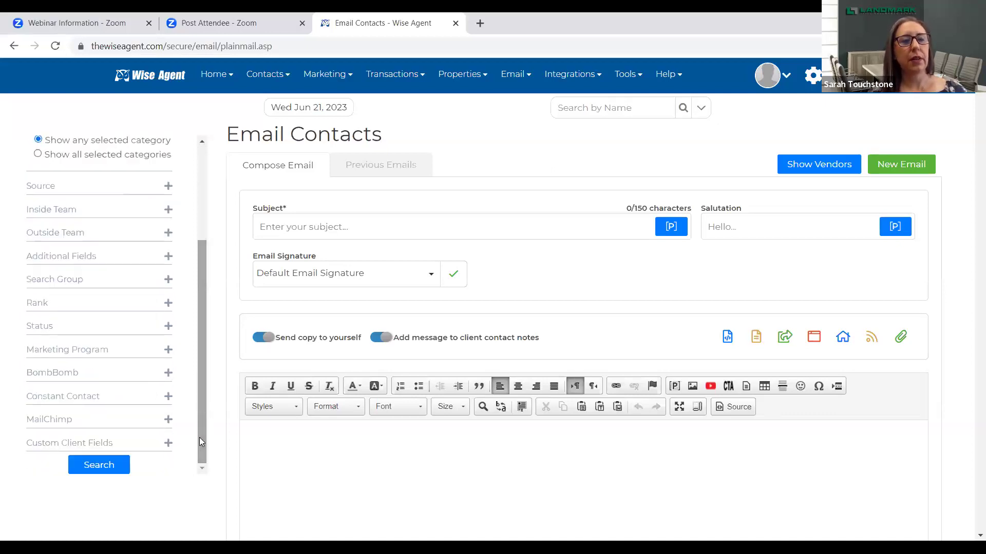
left_click(101, 469)
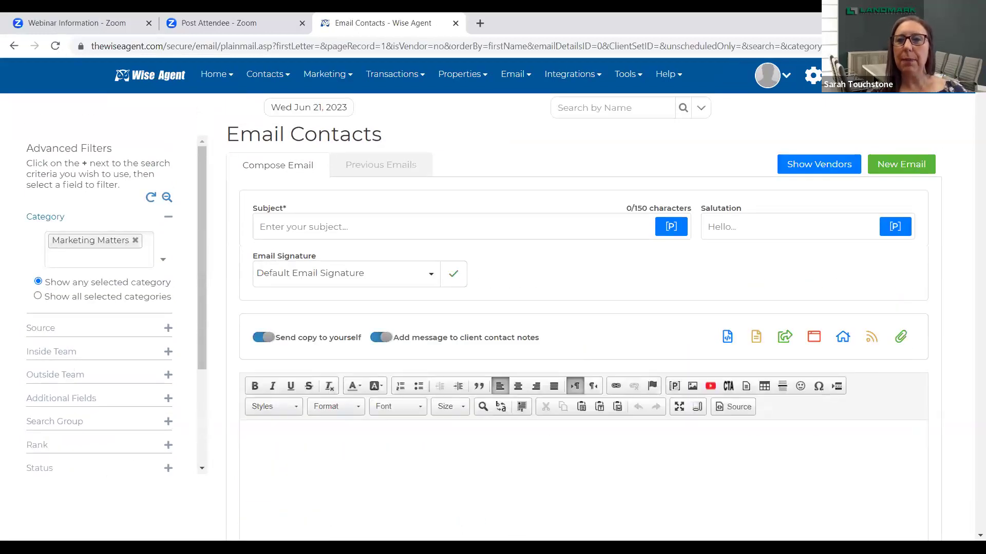
scroll(971, 113, "down", 15)
scroll(971, 113, "up", 5)
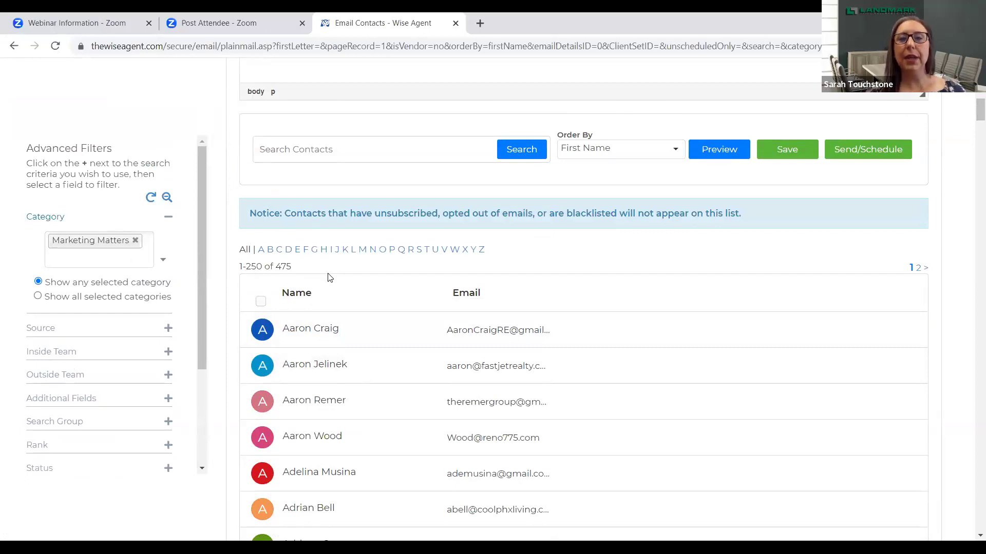
scroll(972, 178, "up", 6)
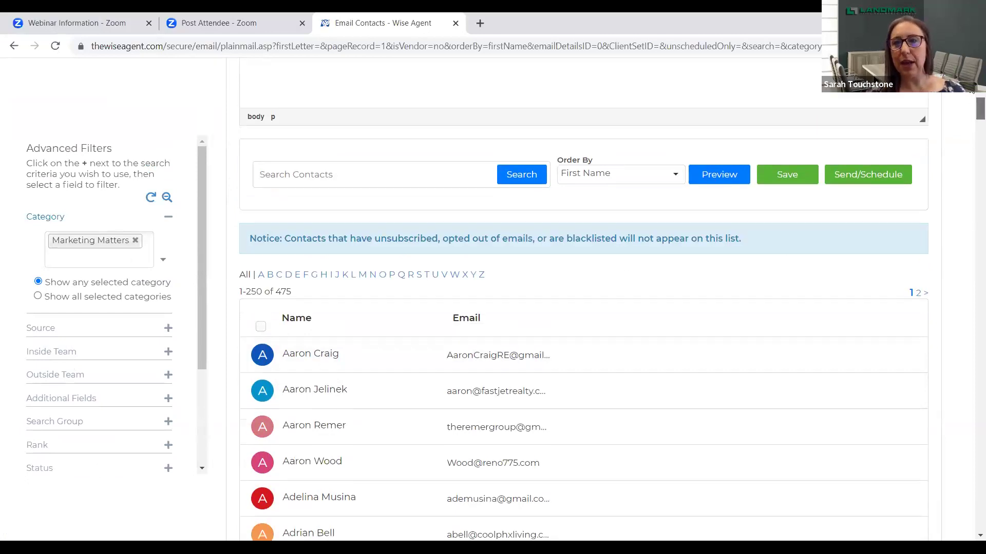
scroll(575, 298, "up", 6)
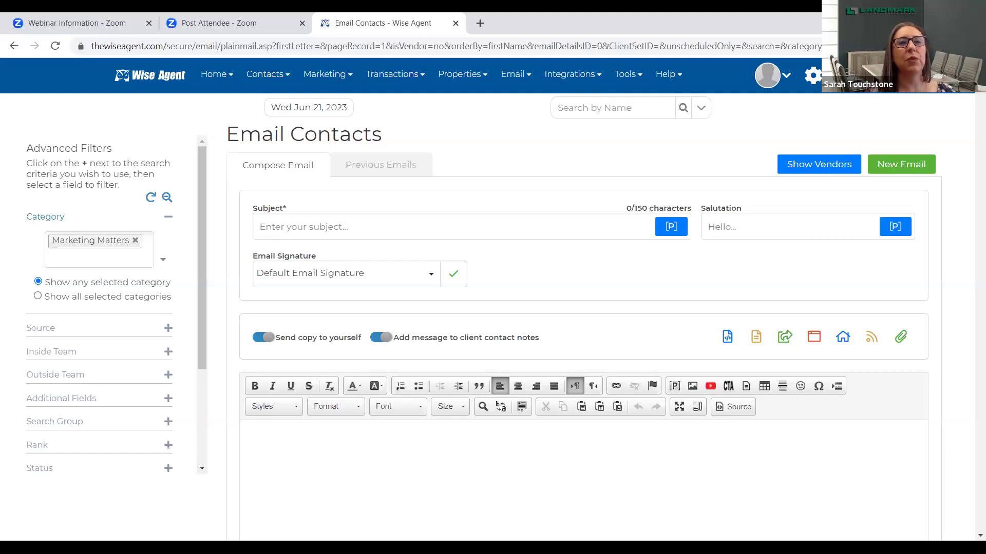
- Go to Contacts > Contact List and open the first contact's summary
left_click(265, 78)
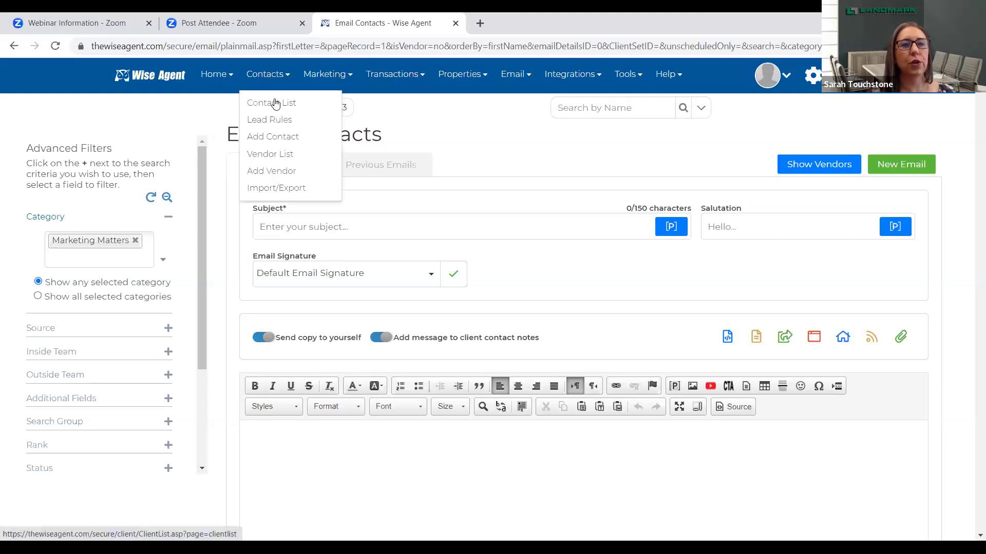
left_click(274, 103)
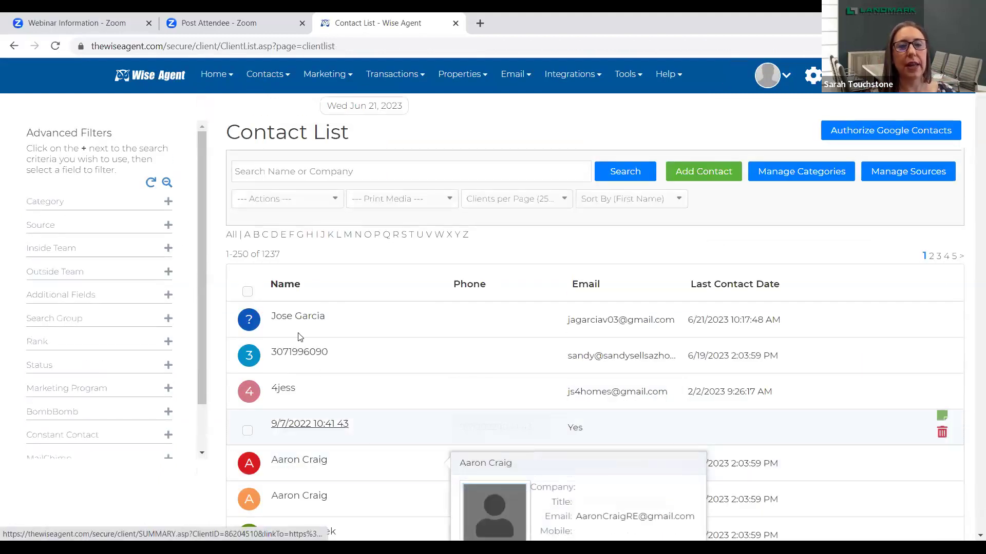
left_click(295, 319)
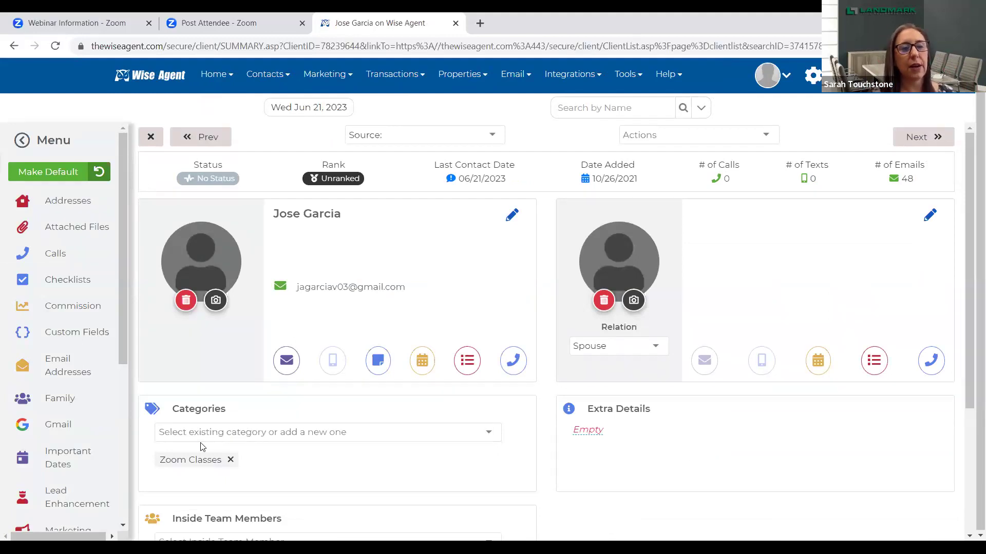
- Add Marketing Matters and then Golf from the Categories dropdown to the contact
left_click(200, 438)
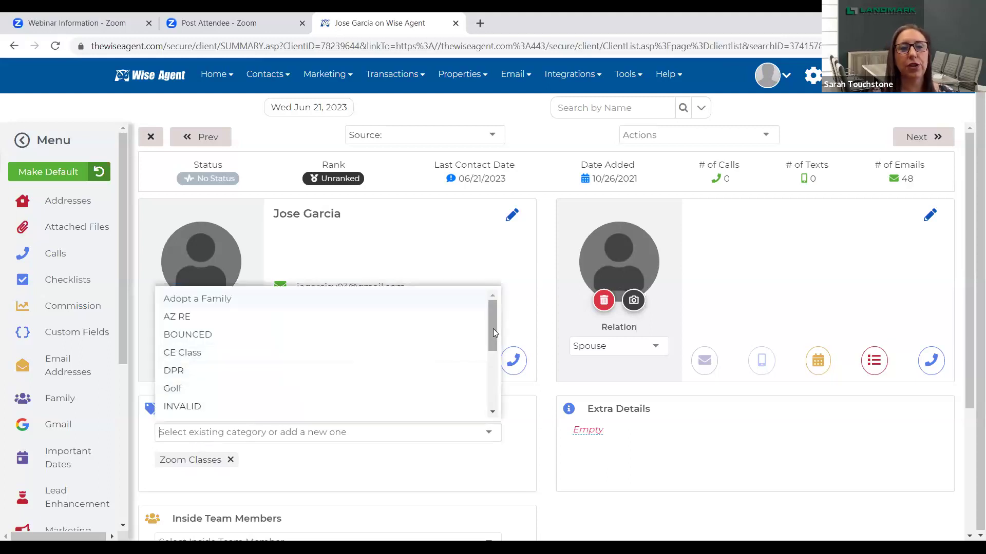
left_click_drag(493, 328, 494, 352)
left_click(239, 377)
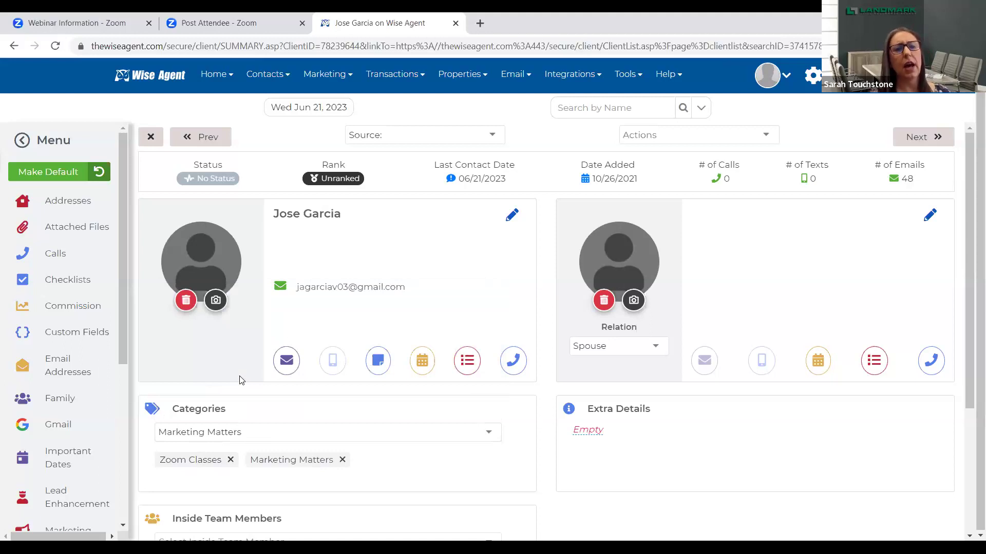
left_click(367, 442)
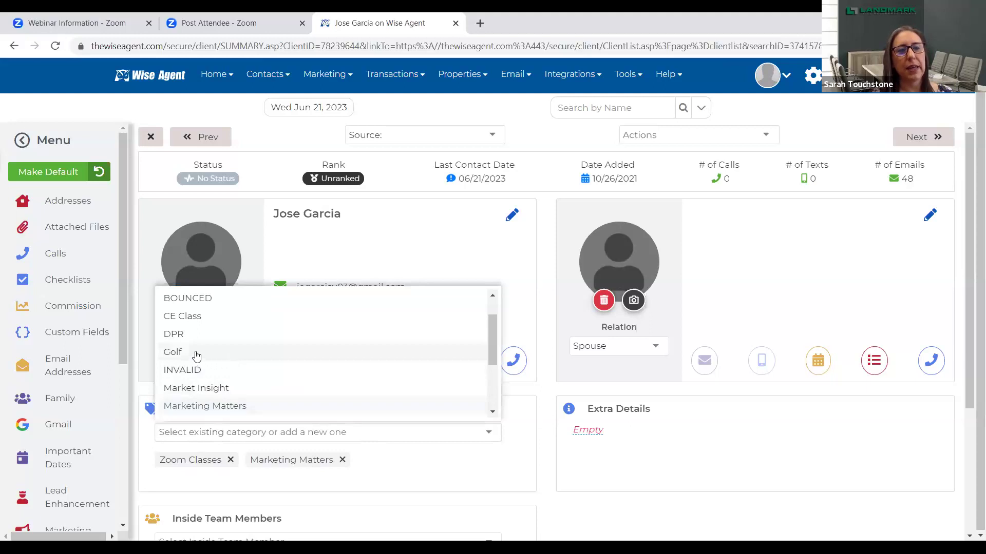
left_click(180, 353)
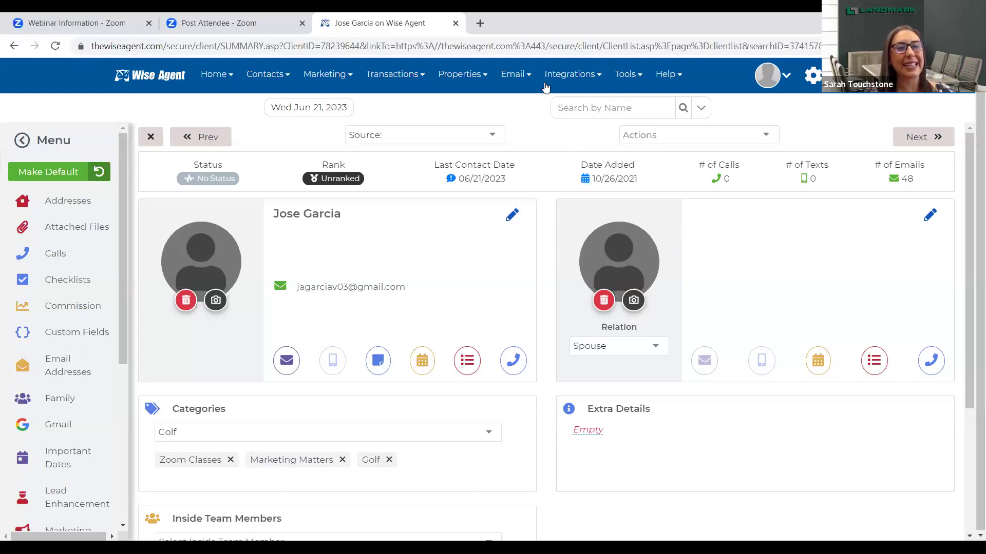
- Switch back to the PowerPoint slideshow showing the QUESTIONS slide
key("alt+Tab")
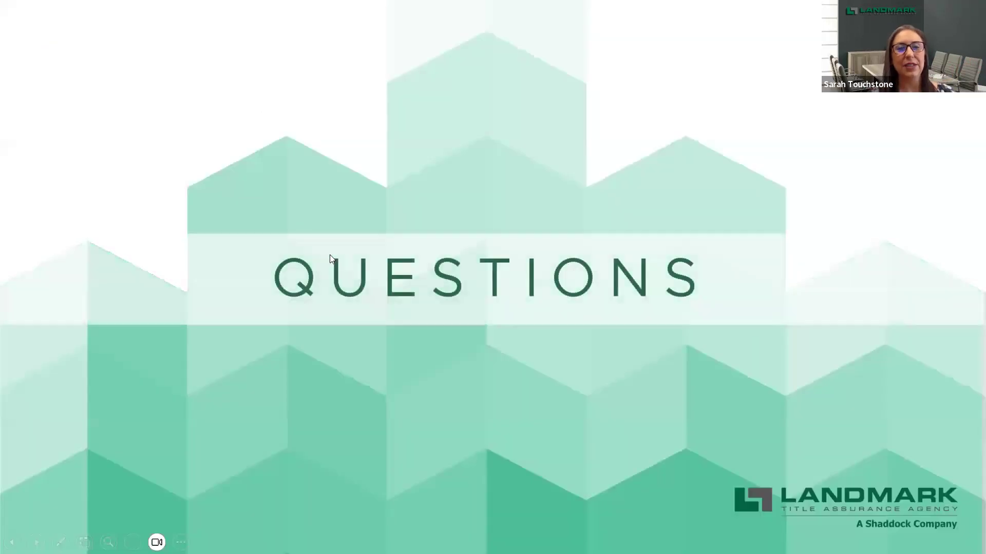